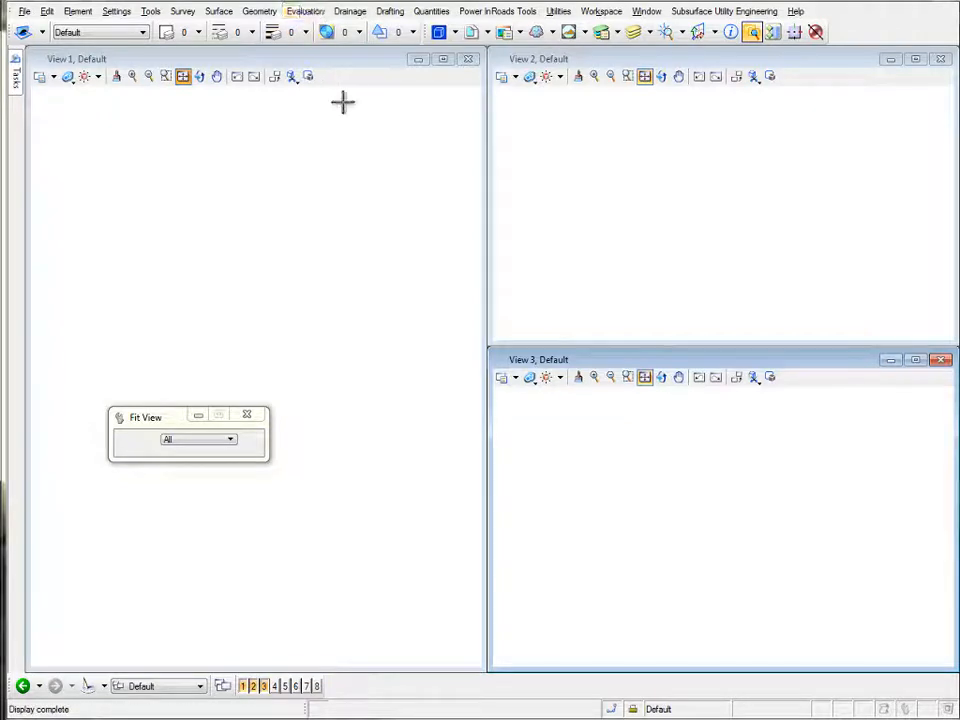
{"action": "left_click", "coordinate": [578, 376]}
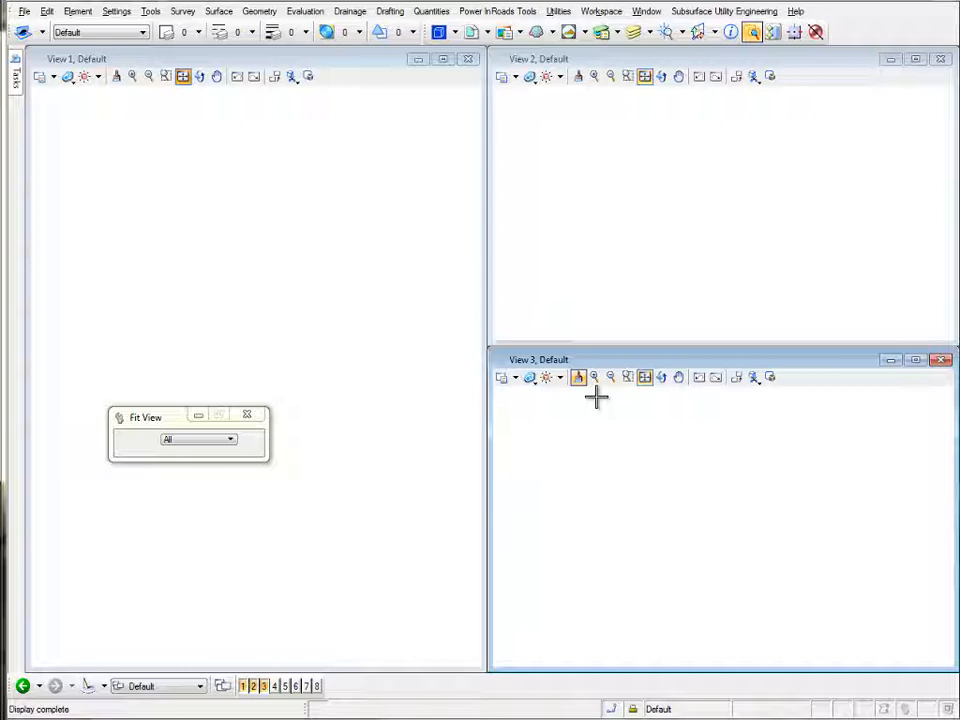
{"action": "left_click", "coordinate": [610, 376]}
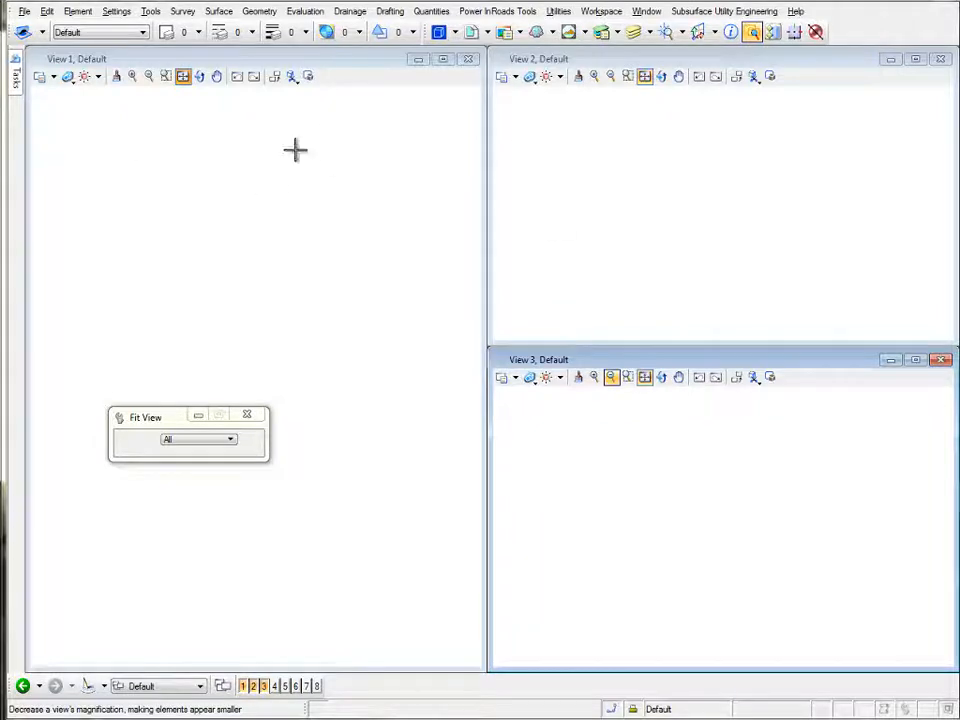
{"action": "left_click", "coordinate": [602, 514]}
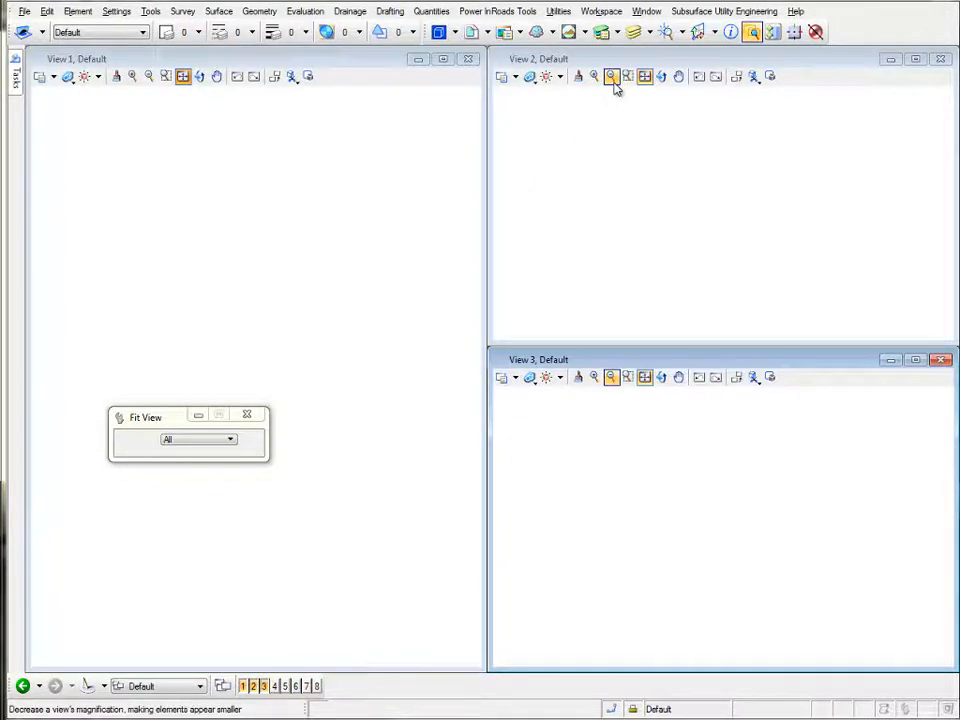
Turn off the Black Background -> White view option in the preferences so the views use a black background
{"action": "left_click", "coordinate": [604, 17]}
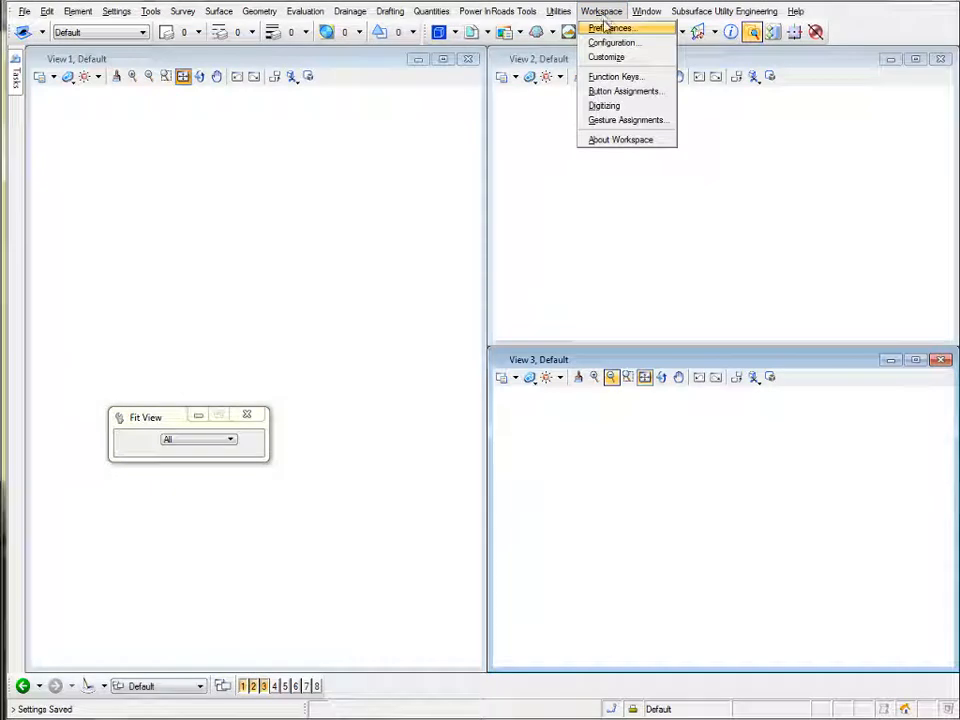
{"action": "left_click", "coordinate": [606, 30]}
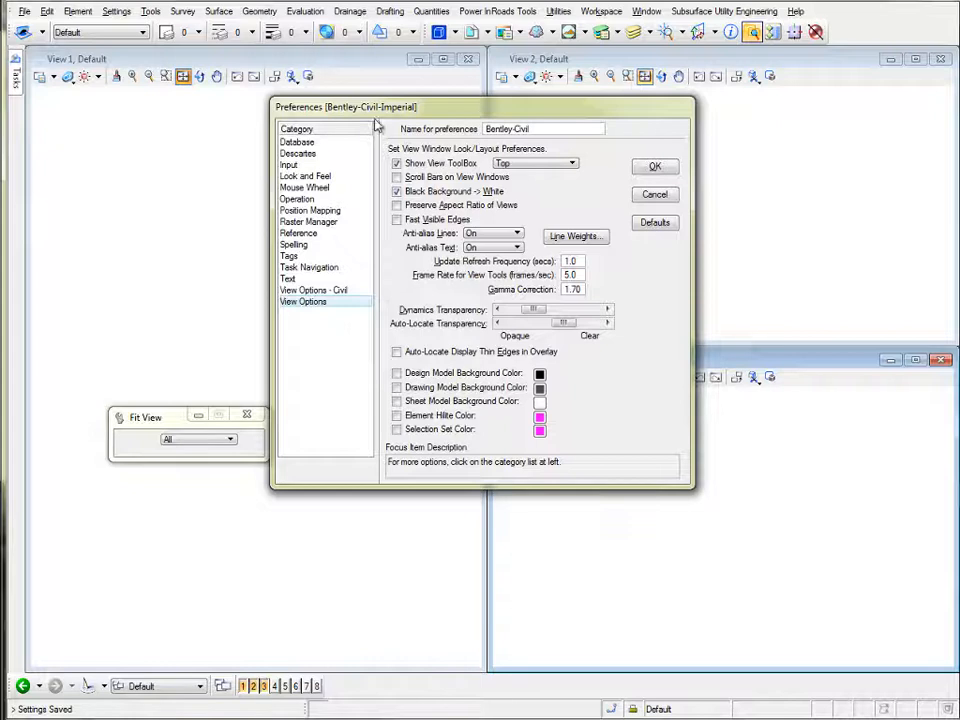
{"action": "left_click", "coordinate": [297, 305]}
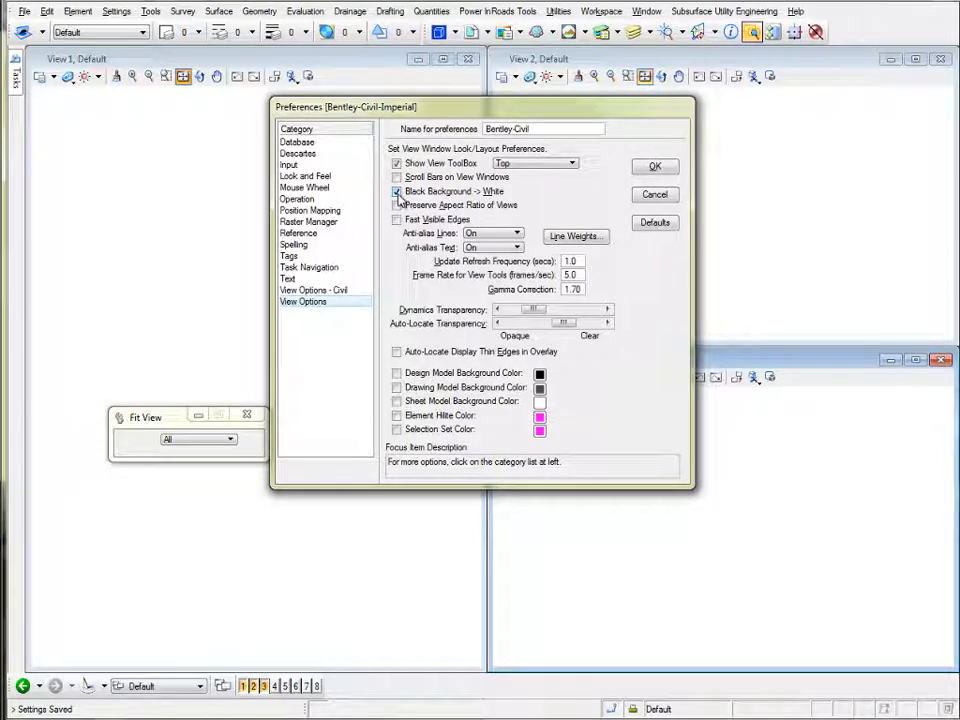
{"action": "left_click", "coordinate": [397, 192]}
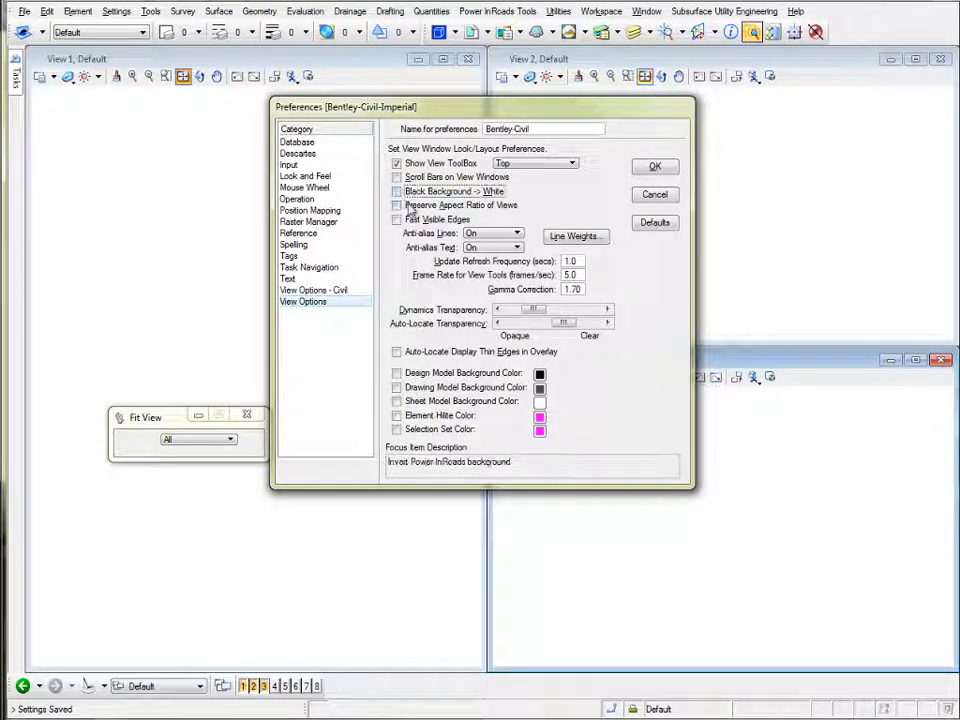
{"action": "left_click", "coordinate": [653, 169]}
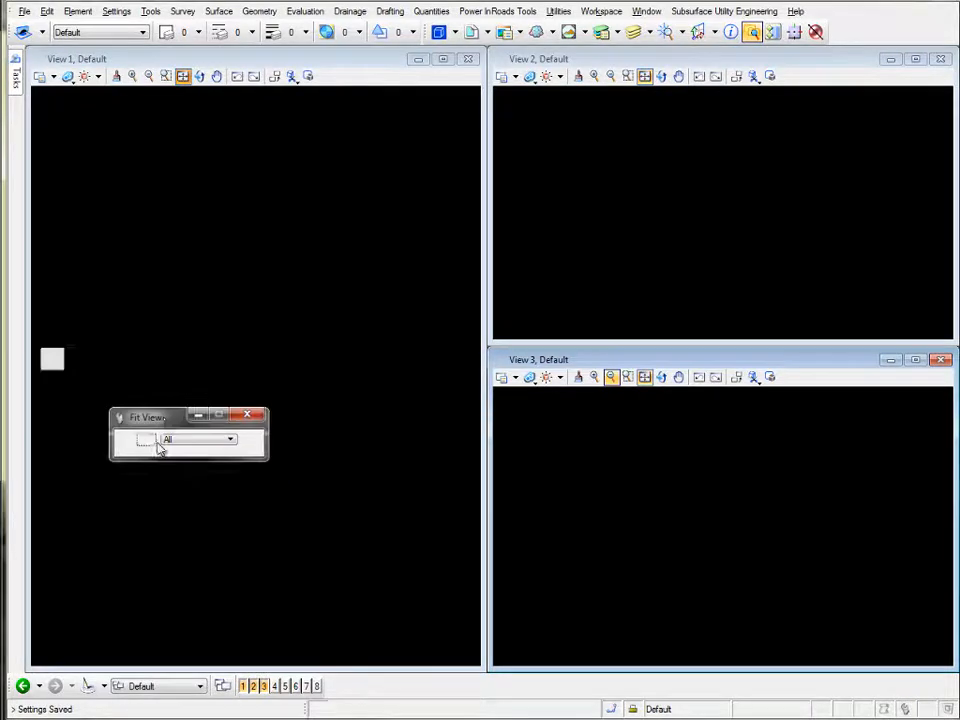
{"action": "left_click_drag", "start_coordinate": [163, 420], "coordinate": [152, 468]}
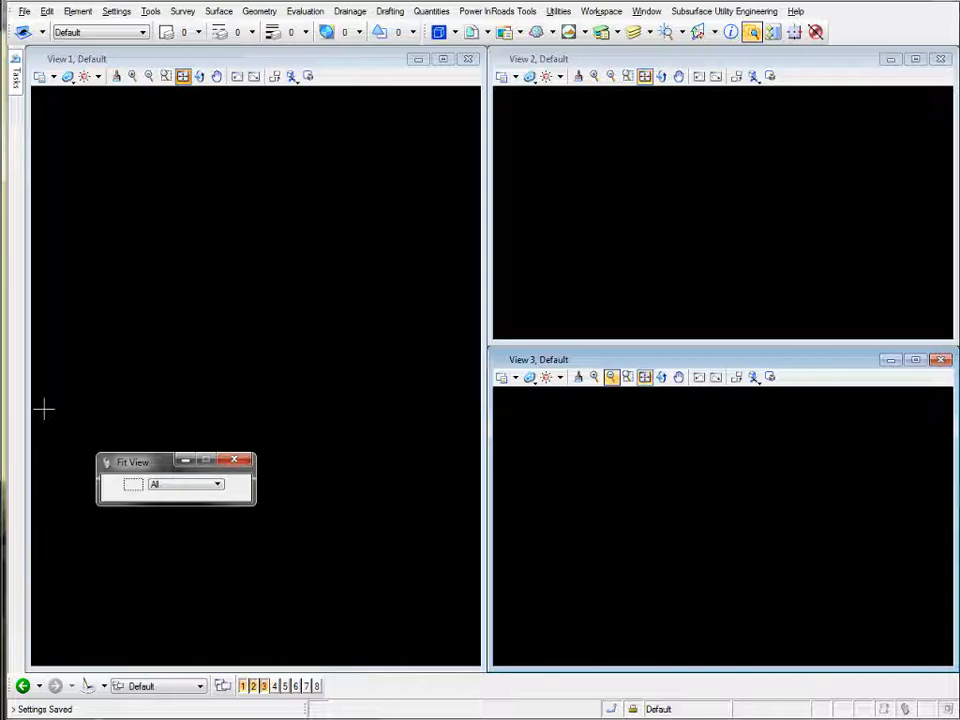
Start a new DGN file in the OpenRoads Quickstart - Terrain & Geometry folder with Seed3D-InRoads-Imperial.dgn as its seed
{"action": "left_click", "coordinate": [24, 12]}
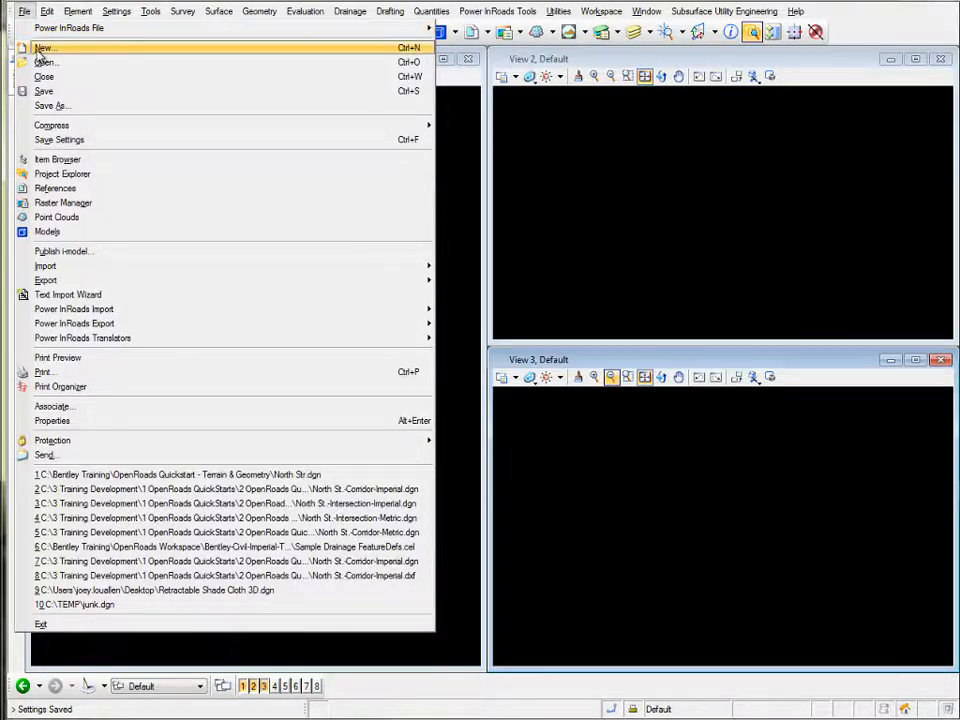
{"action": "left_click", "coordinate": [40, 50]}
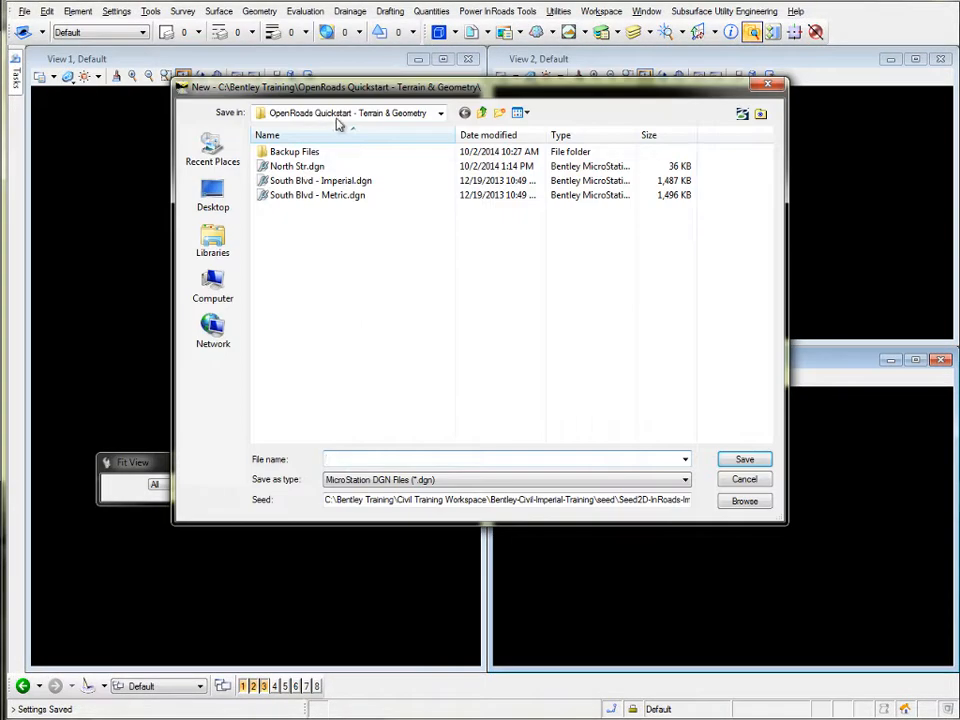
{"action": "left_click_drag", "start_coordinate": [328, 97], "coordinate": [366, 104]}
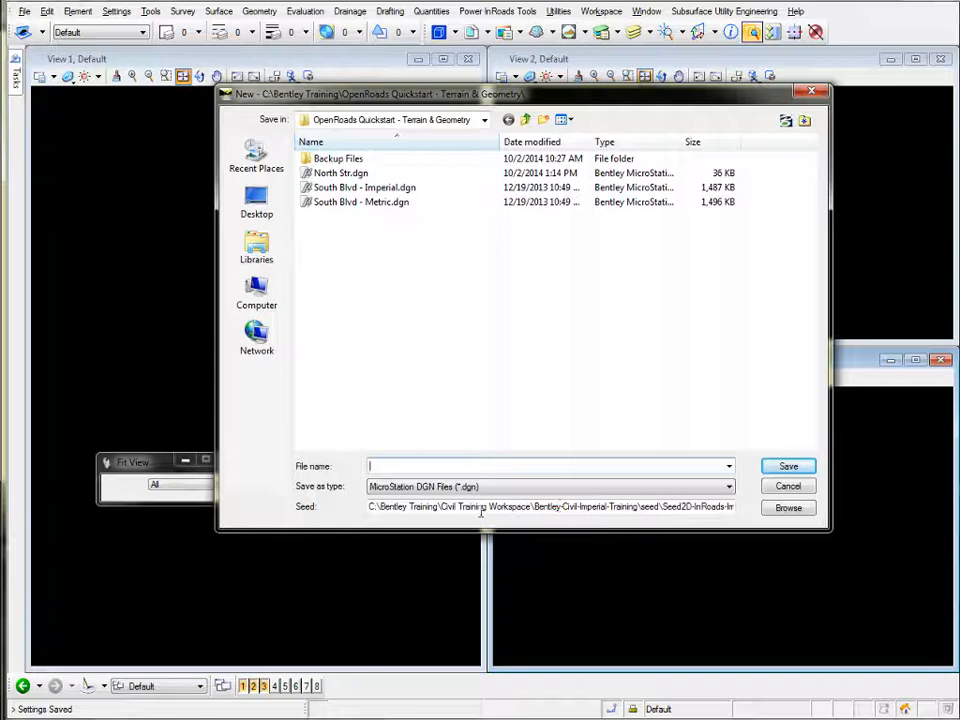
{"action": "left_click_drag", "start_coordinate": [421, 507], "coordinate": [640, 535]}
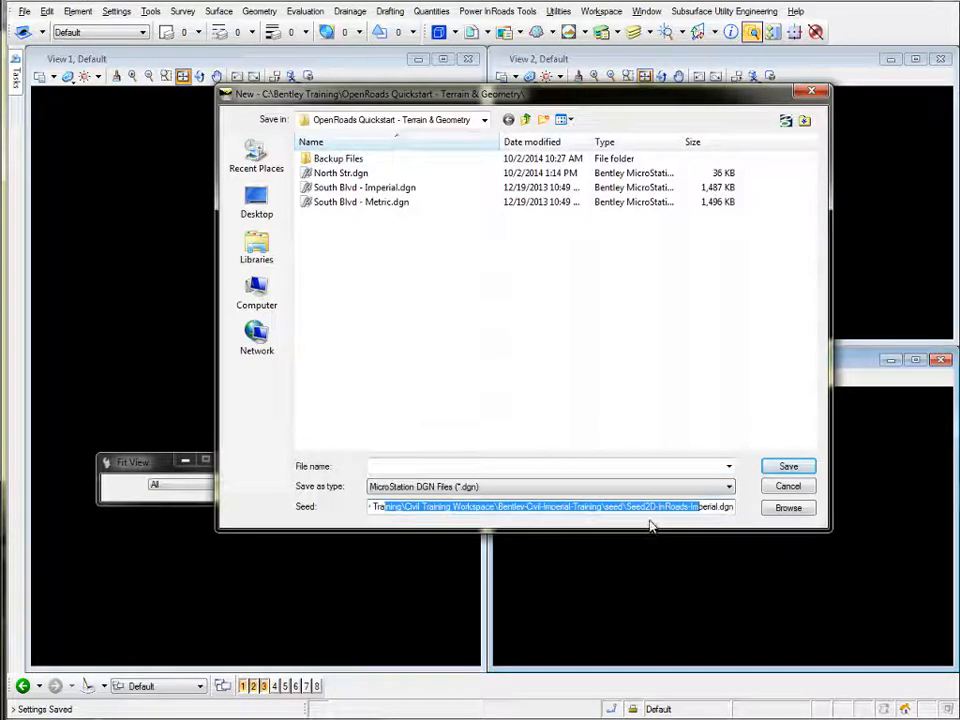
{"action": "left_click", "coordinate": [786, 508]}
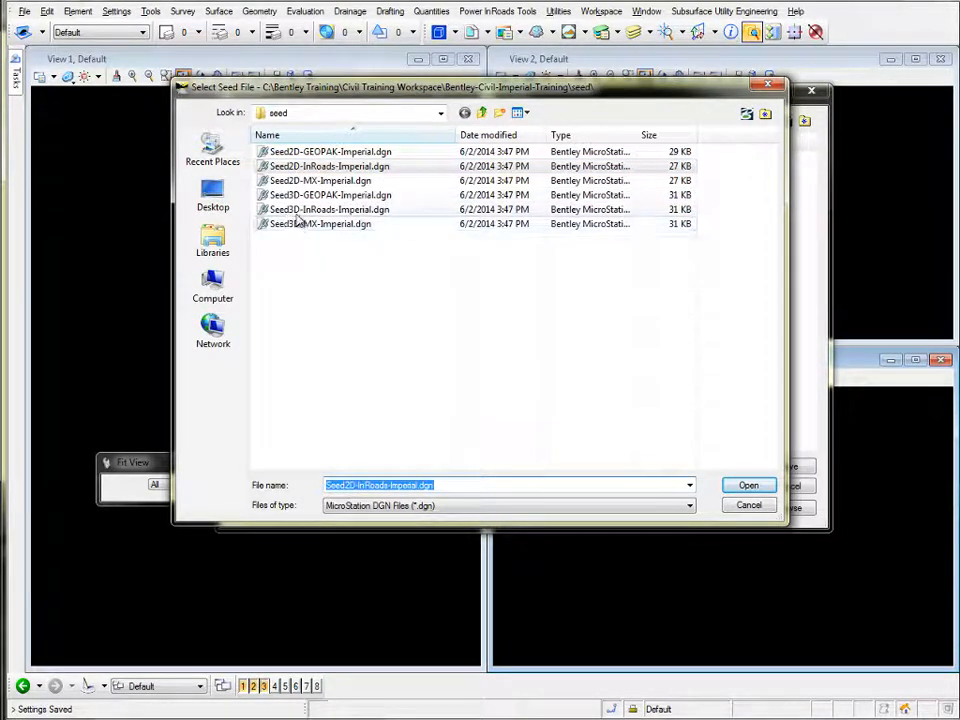
{"action": "left_click", "coordinate": [298, 211]}
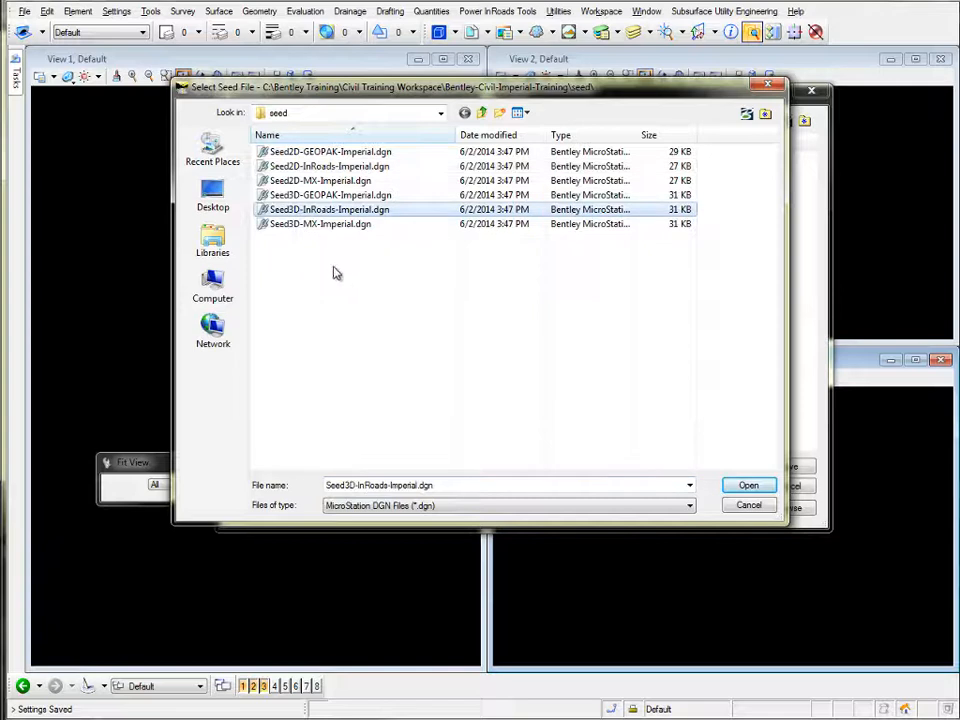
{"action": "left_click", "coordinate": [748, 485]}
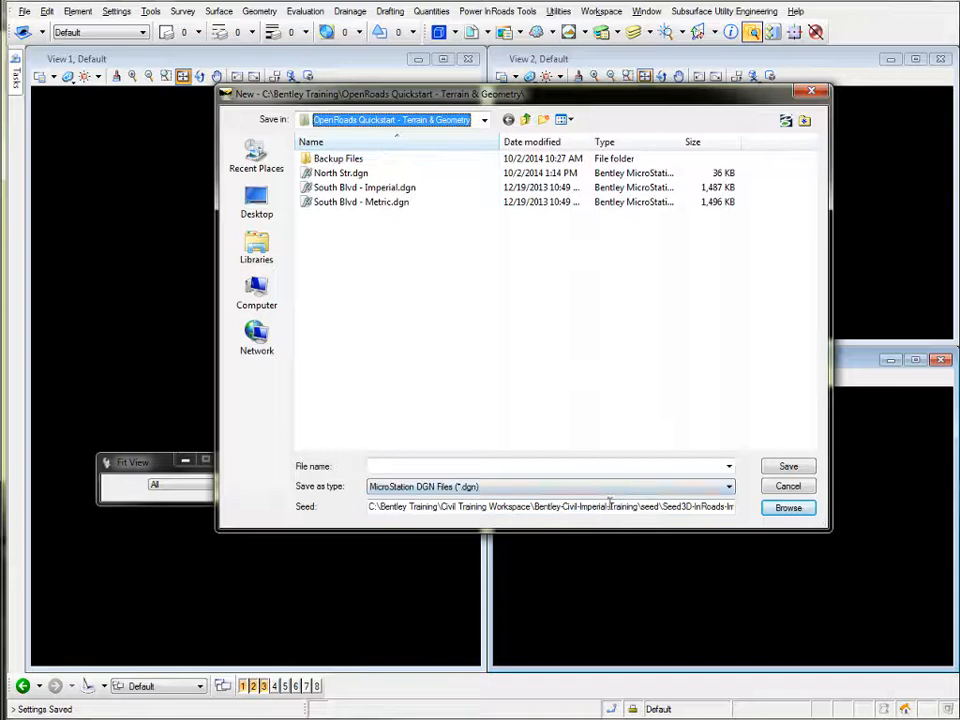
Save the new design file as existing terrain-Imperial.dgn and close the AccuDraw window
{"action": "left_click", "coordinate": [416, 465]}
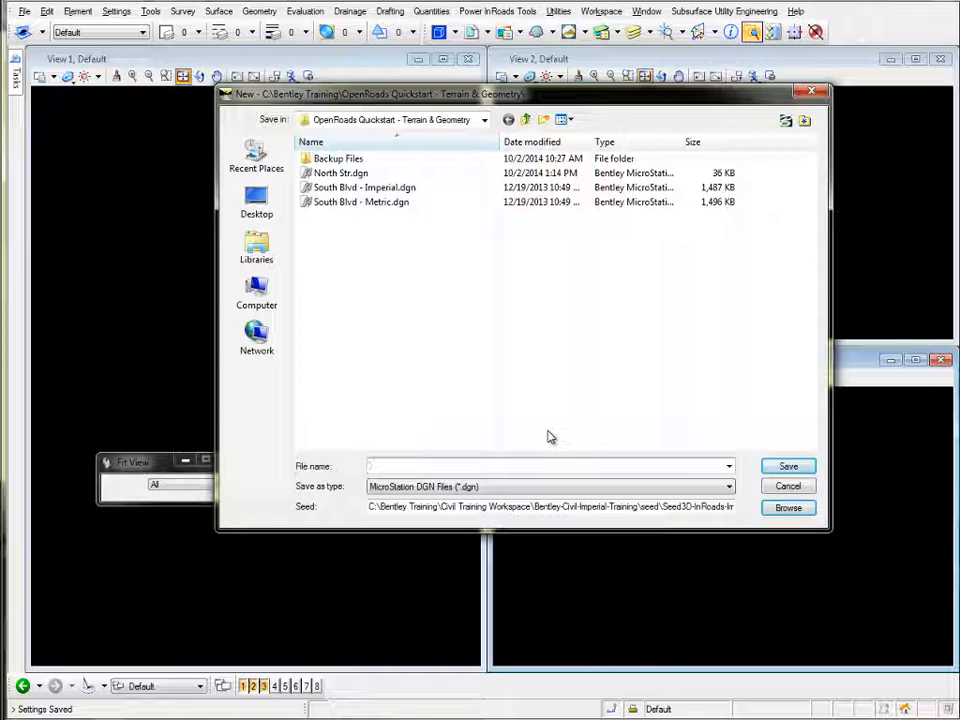
{"action": "type", "text": "existin"}
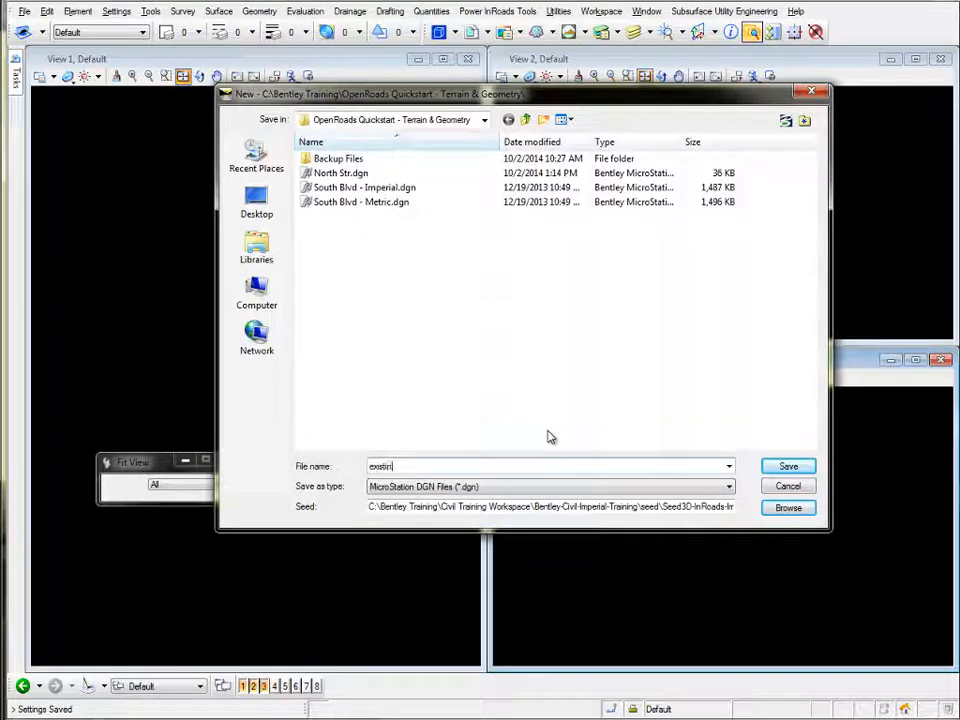
{"action": "type", "text": "g te"}
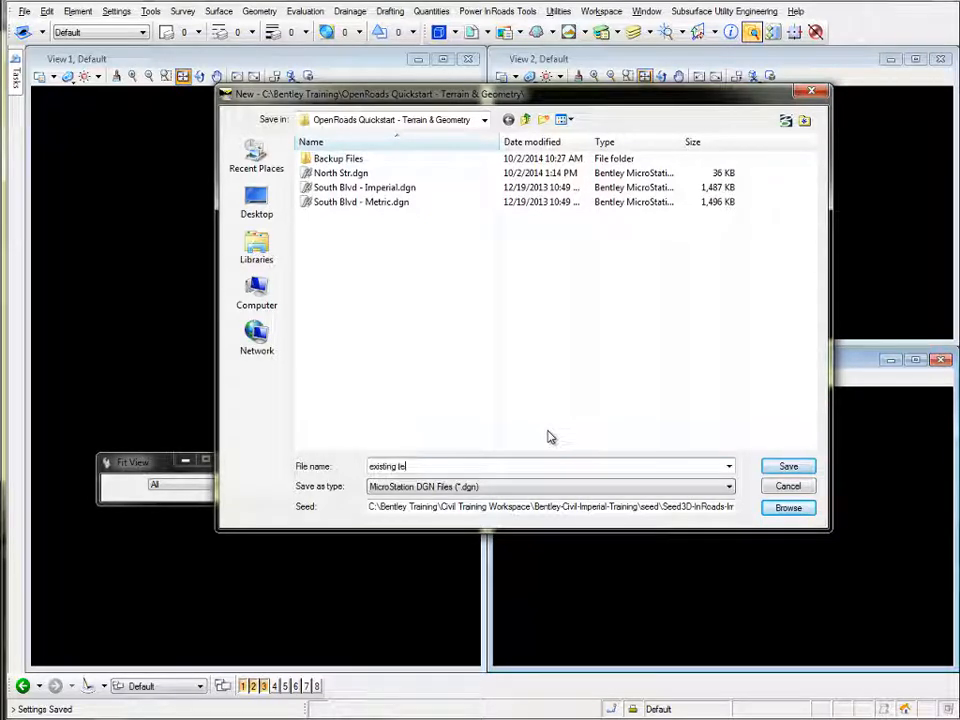
{"action": "type", "text": "rrain-Imperi"}
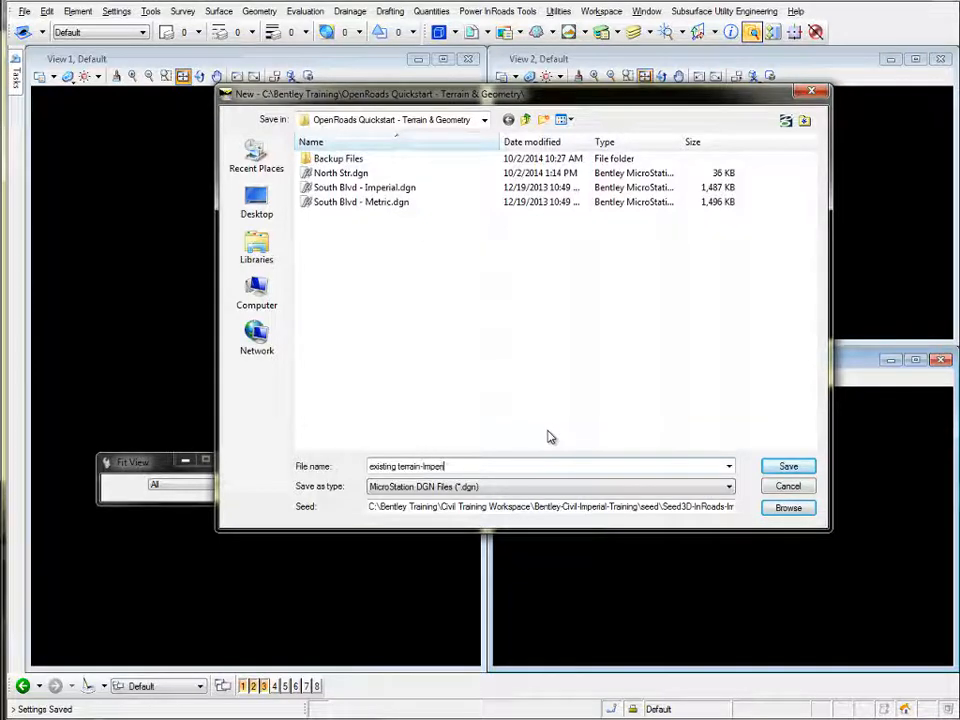
{"action": "type", "text": "al.dgn"}
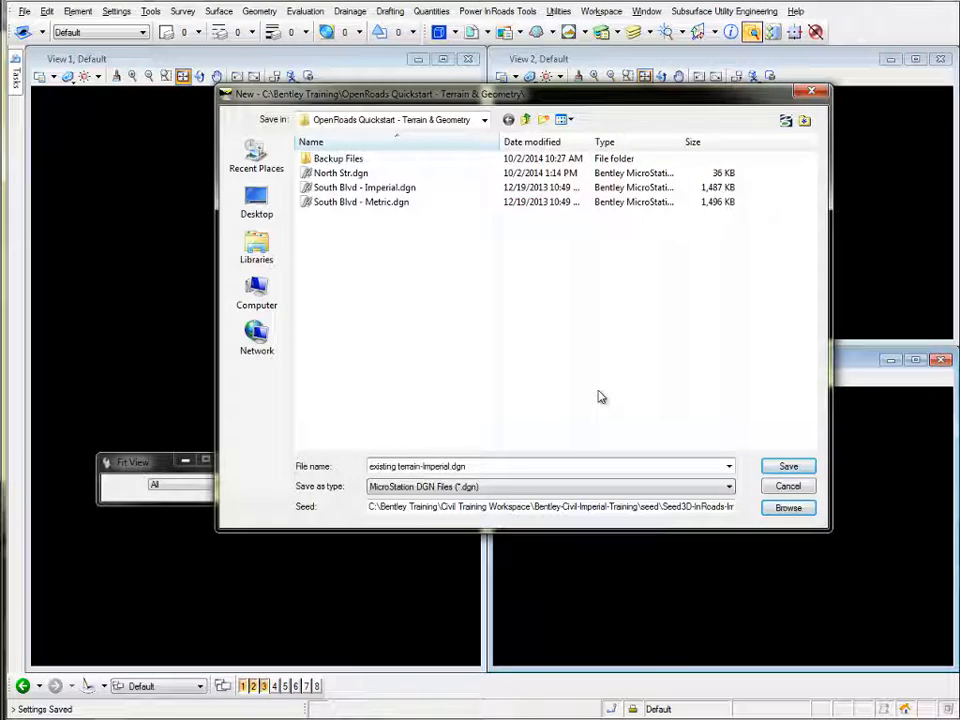
{"action": "left_click", "coordinate": [786, 467]}
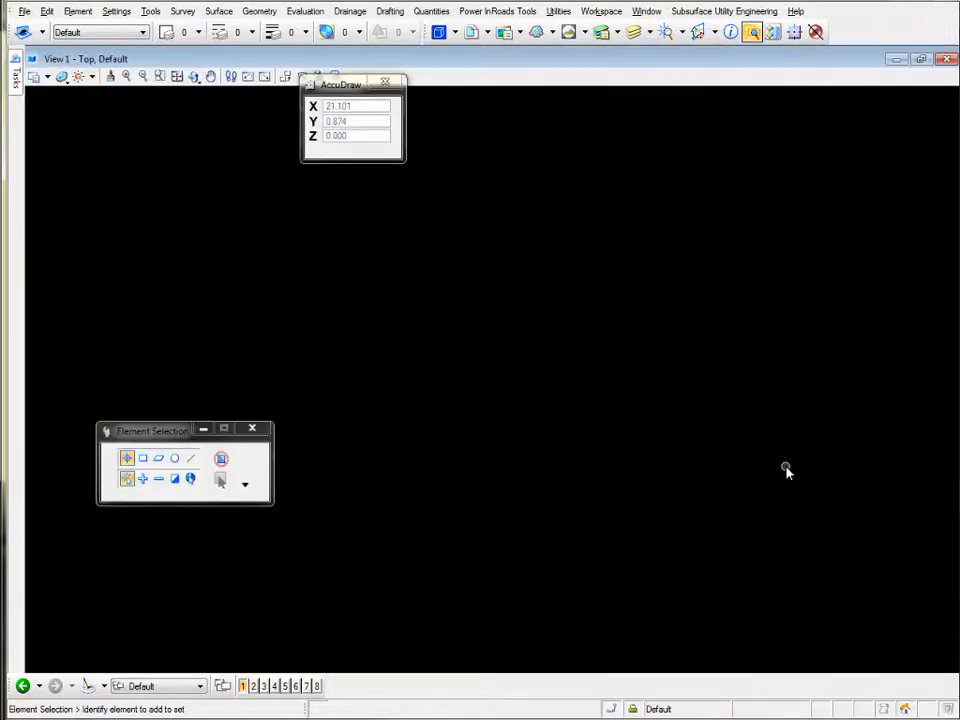
{"action": "left_click", "coordinate": [385, 81]}
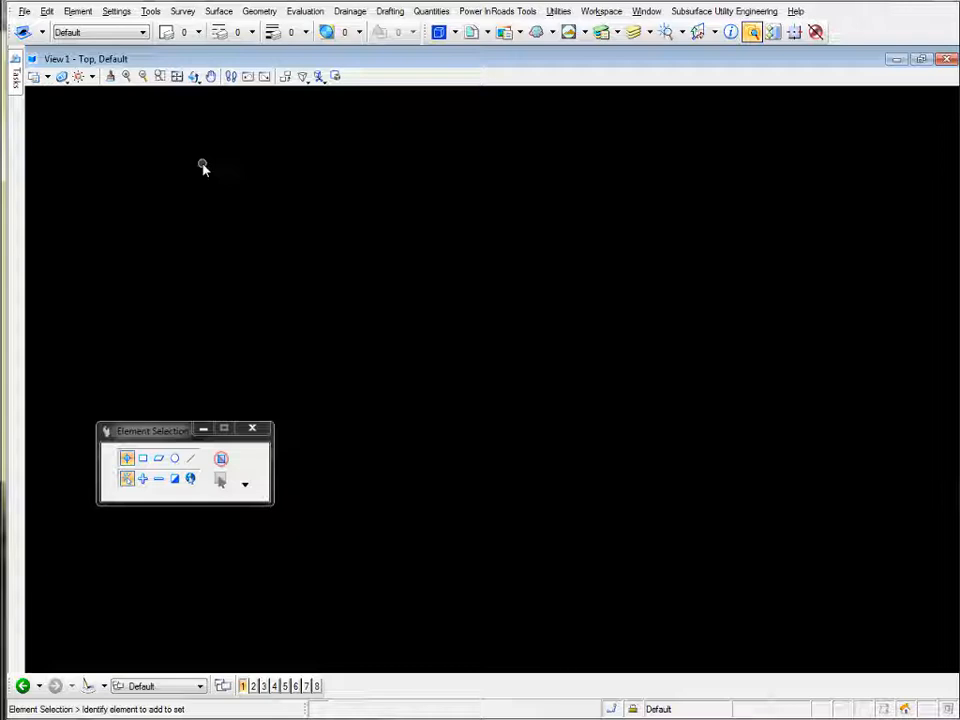
{"action": "left_click", "coordinate": [177, 76]}
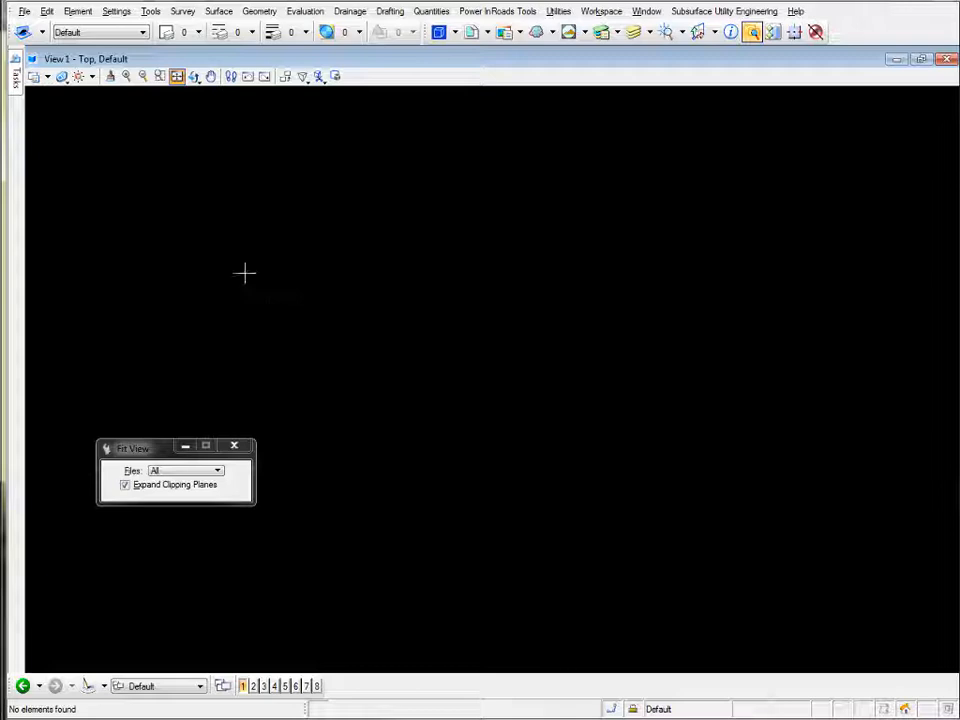
Start importing a terrain model from file and browse to C:\Bentley Training\OpenRoads Quickstart - Terrain & Geometry
{"action": "mouse_move", "coordinate": [16, 80]}
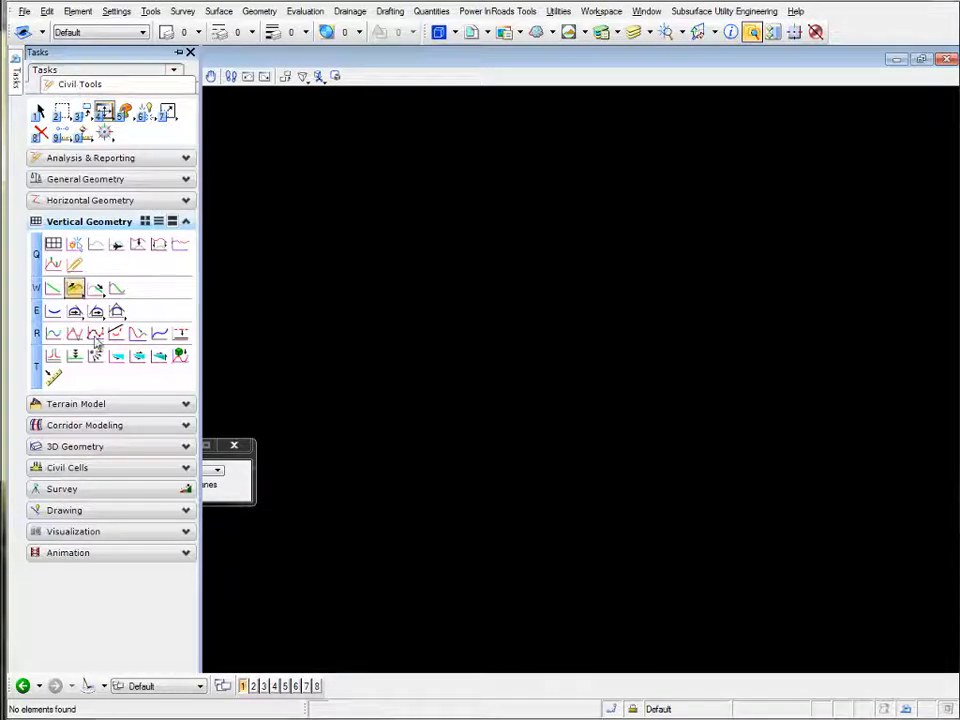
{"action": "left_click", "coordinate": [99, 405]}
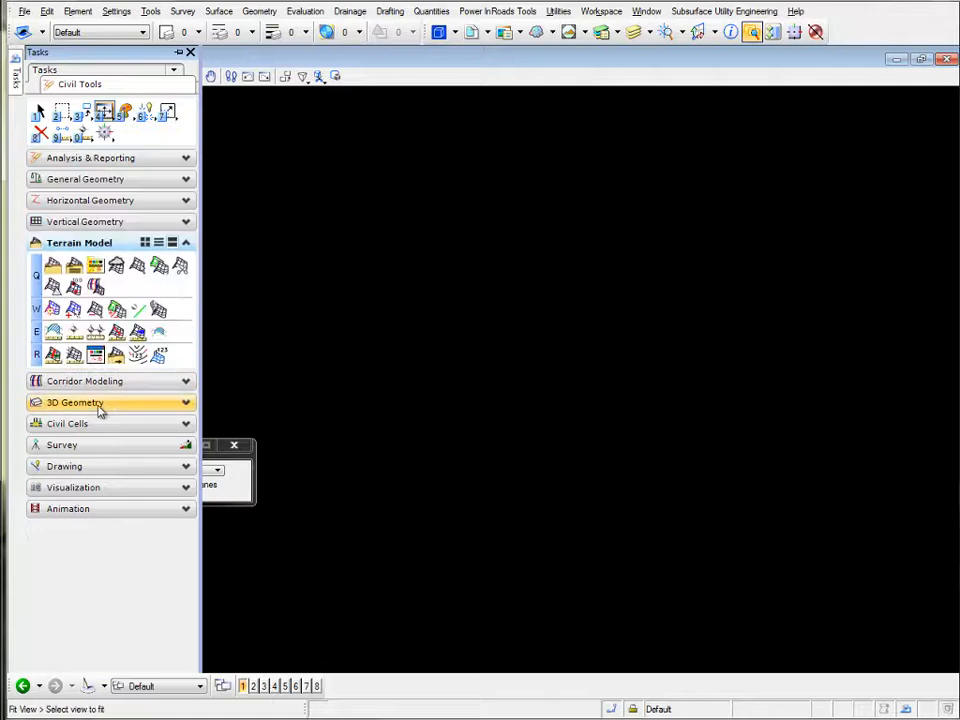
{"action": "left_click", "coordinate": [53, 266]}
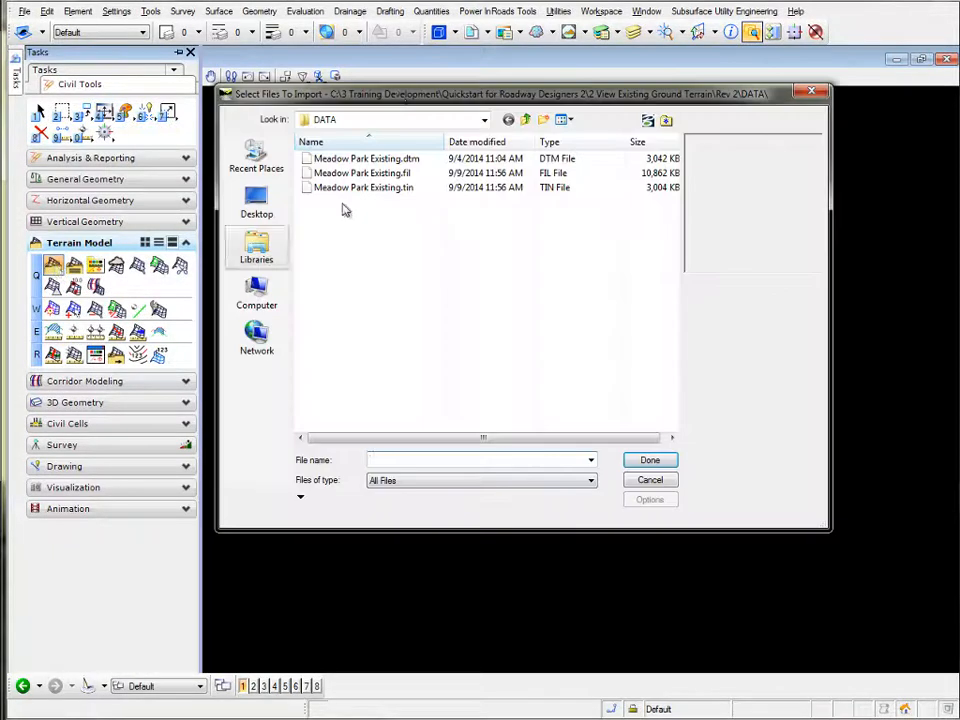
{"action": "left_click_drag", "start_coordinate": [400, 95], "coordinate": [418, 170]}
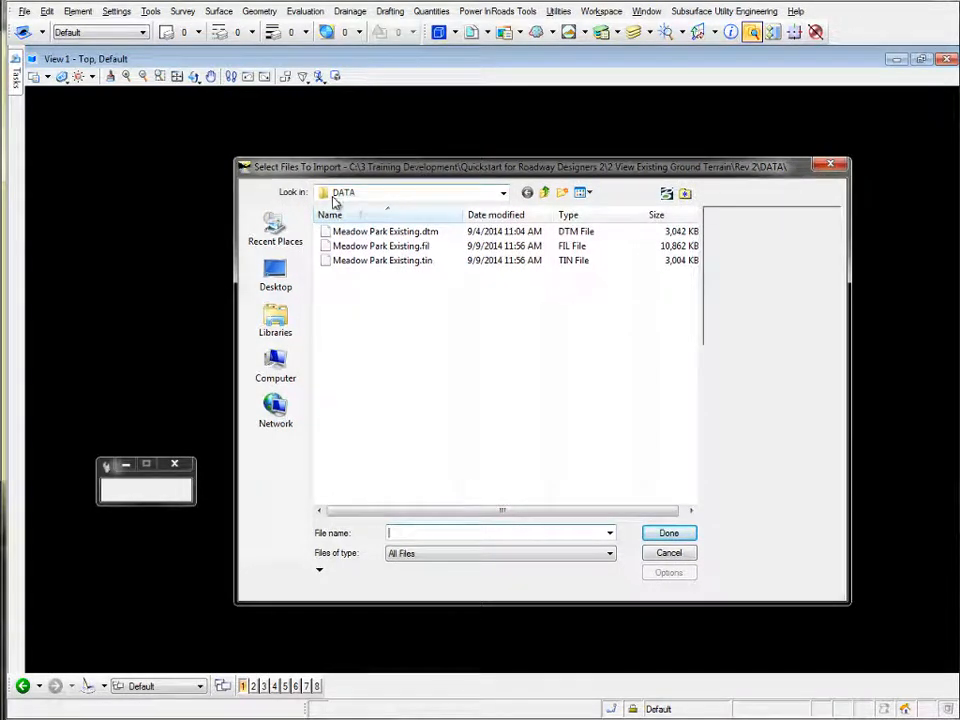
{"action": "left_click", "coordinate": [503, 192]}
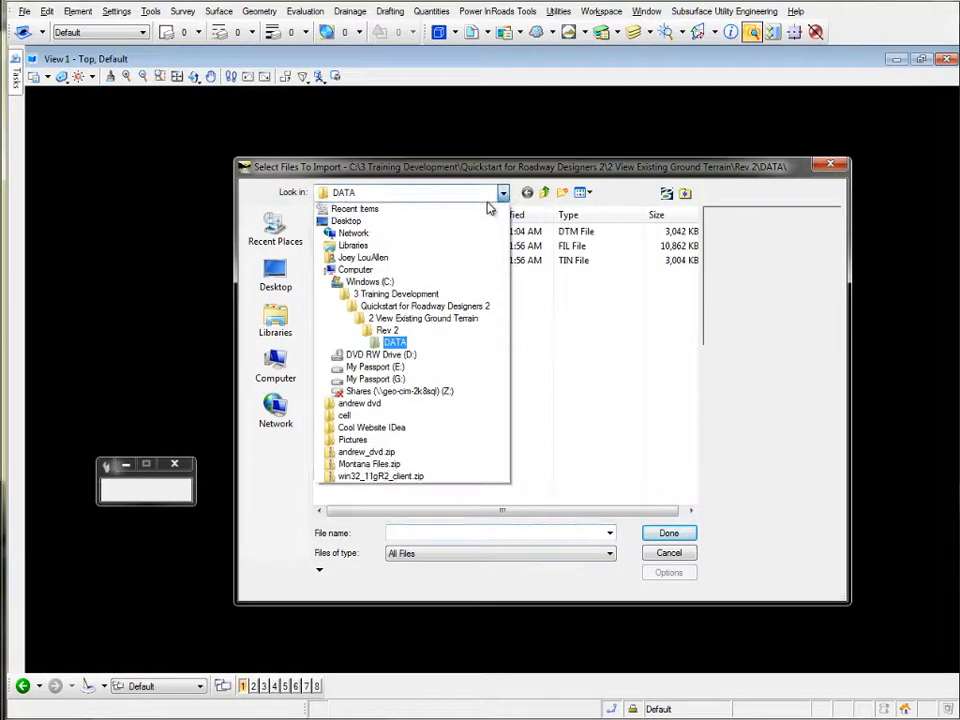
{"action": "left_click", "coordinate": [383, 281]}
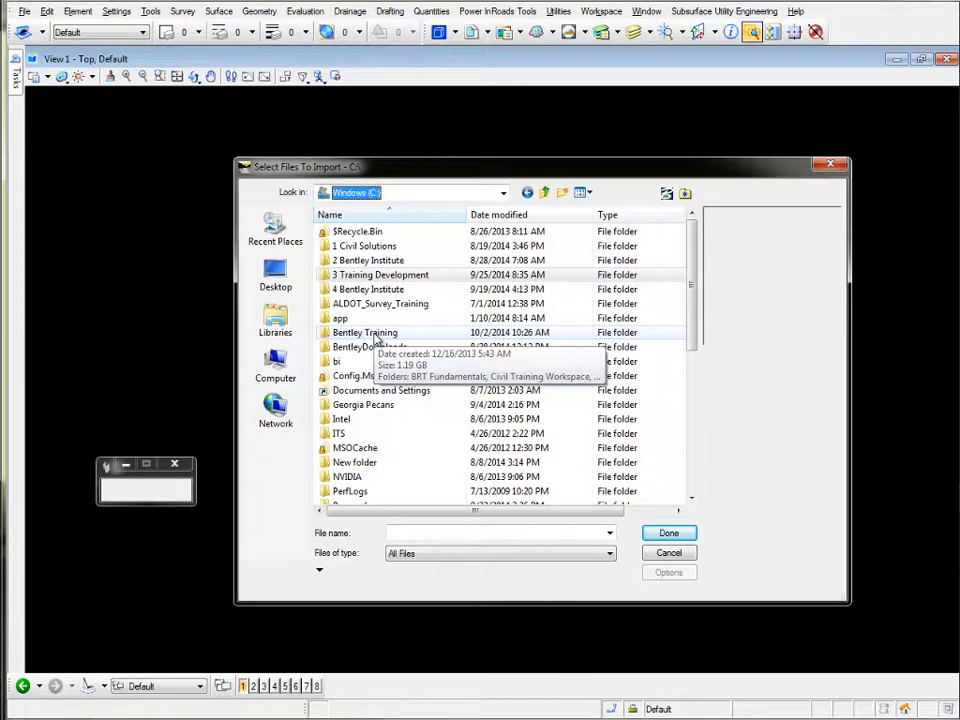
{"action": "double_click", "coordinate": [376, 338]}
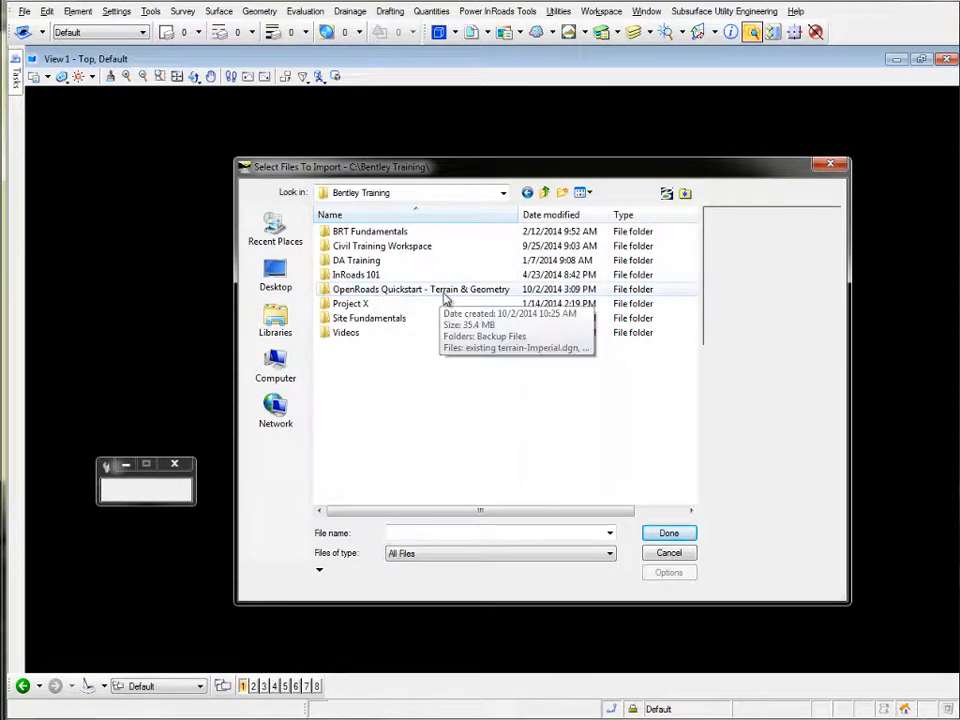
{"action": "double_click", "coordinate": [445, 292]}
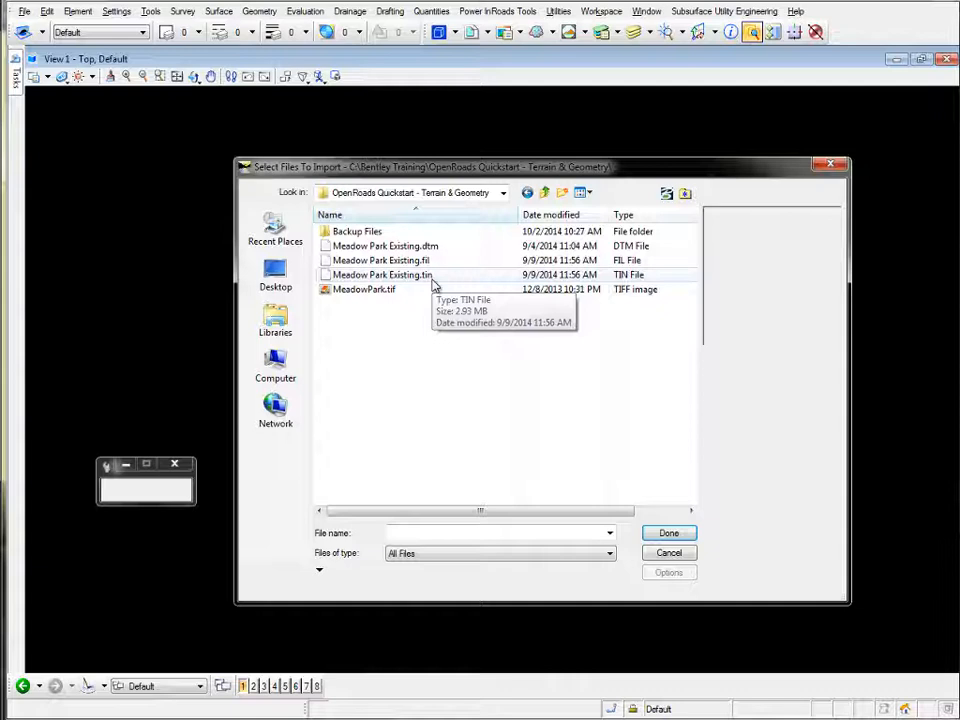
Choose Meadow Park Existing.dtm as the terrain file to import and load it into the import options
{"action": "left_click", "coordinate": [414, 245]}
{"action": "left_click_drag", "start_coordinate": [557, 162], "coordinate": [555, 139]}
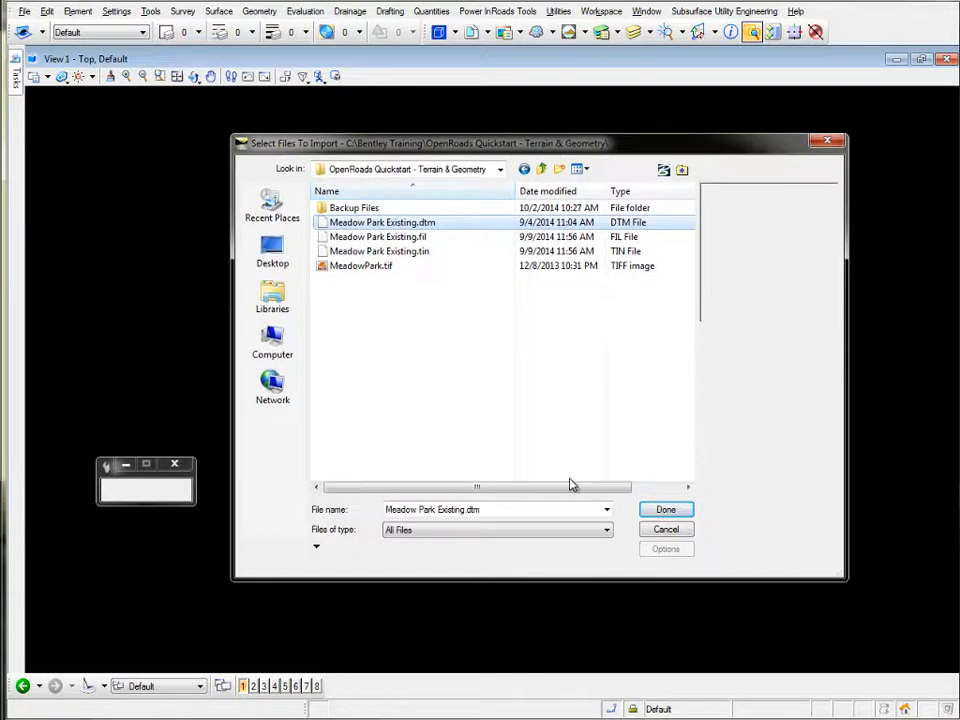
{"action": "left_click", "coordinate": [594, 531]}
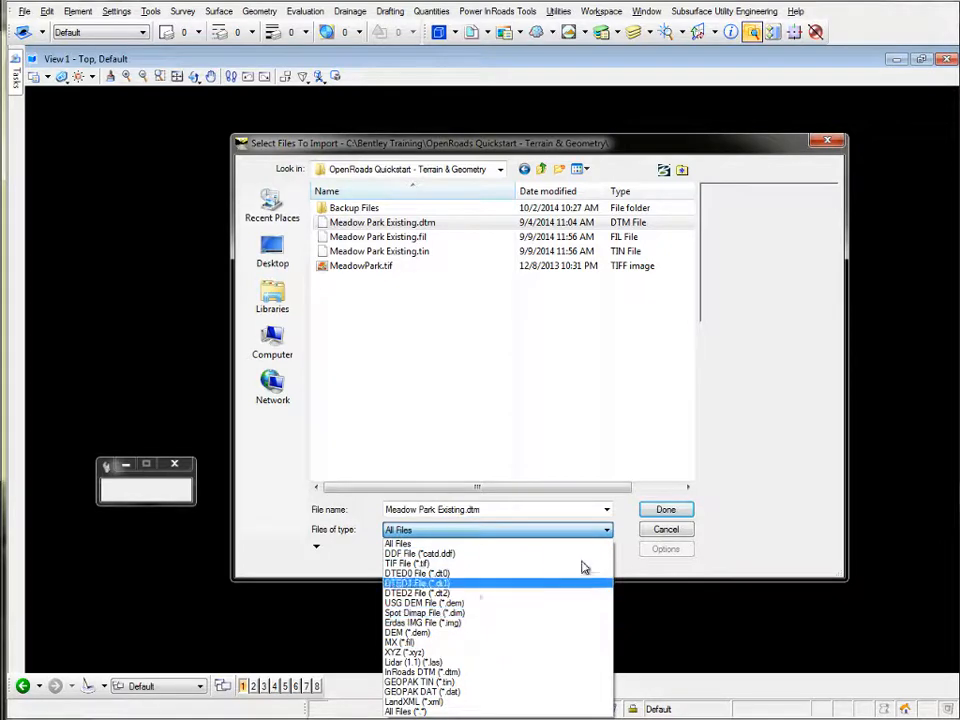
{"action": "left_click", "coordinate": [658, 491]}
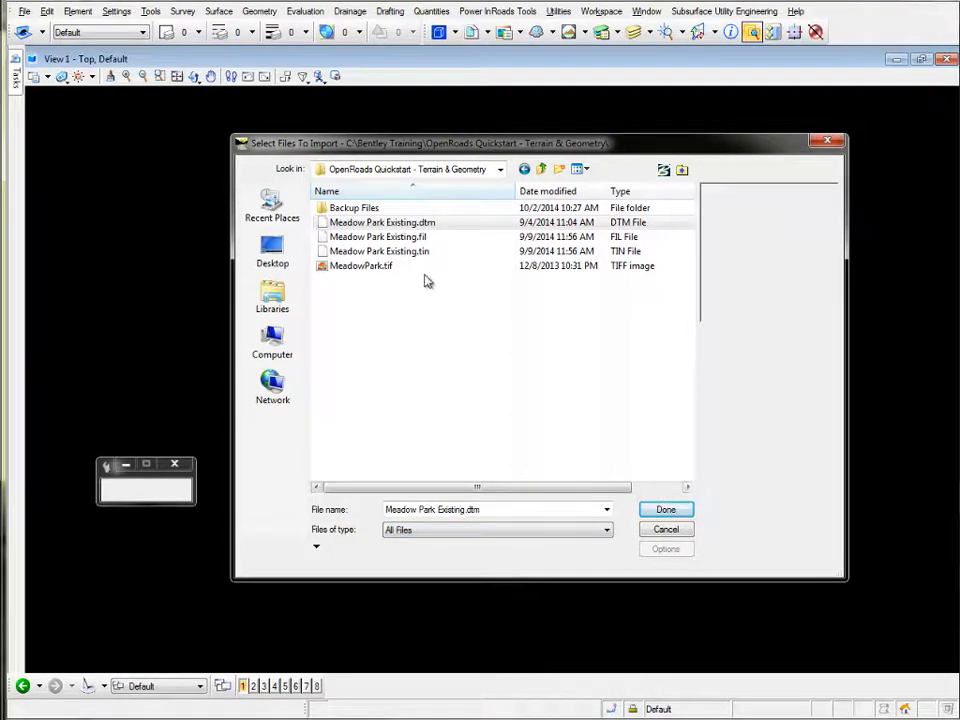
{"action": "left_click", "coordinate": [422, 224]}
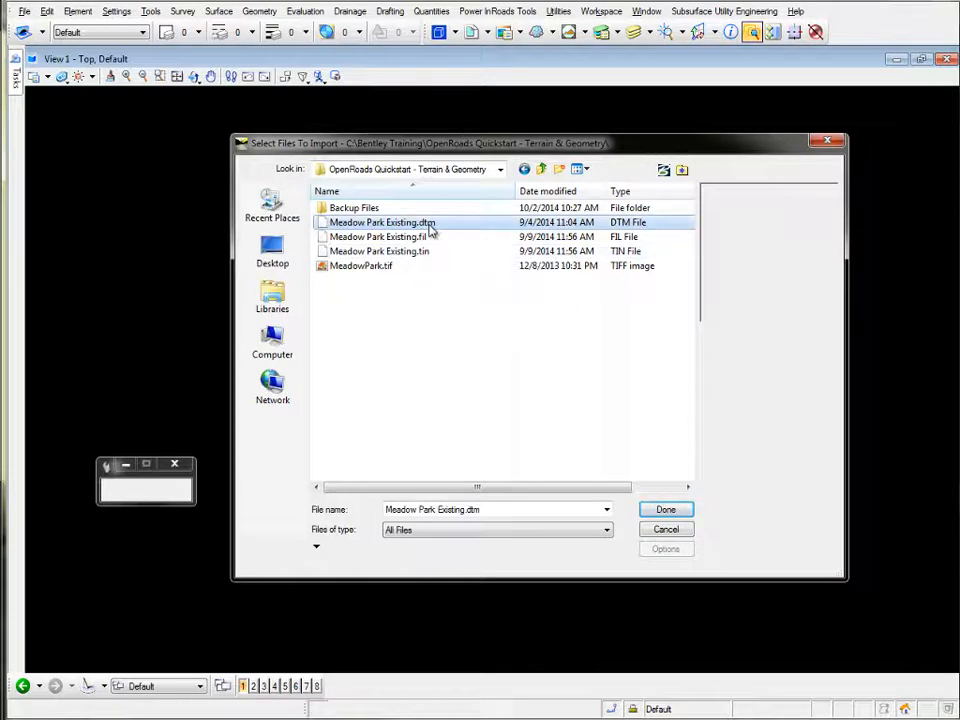
{"action": "left_click", "coordinate": [665, 511]}
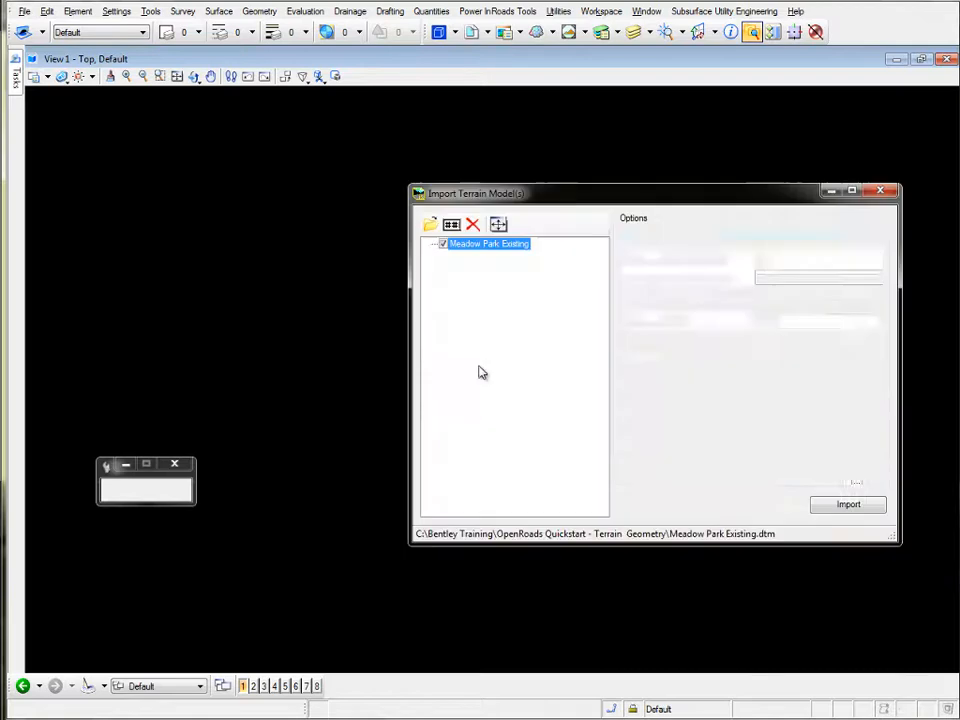
{"action": "left_click_drag", "start_coordinate": [550, 198], "coordinate": [375, 146]}
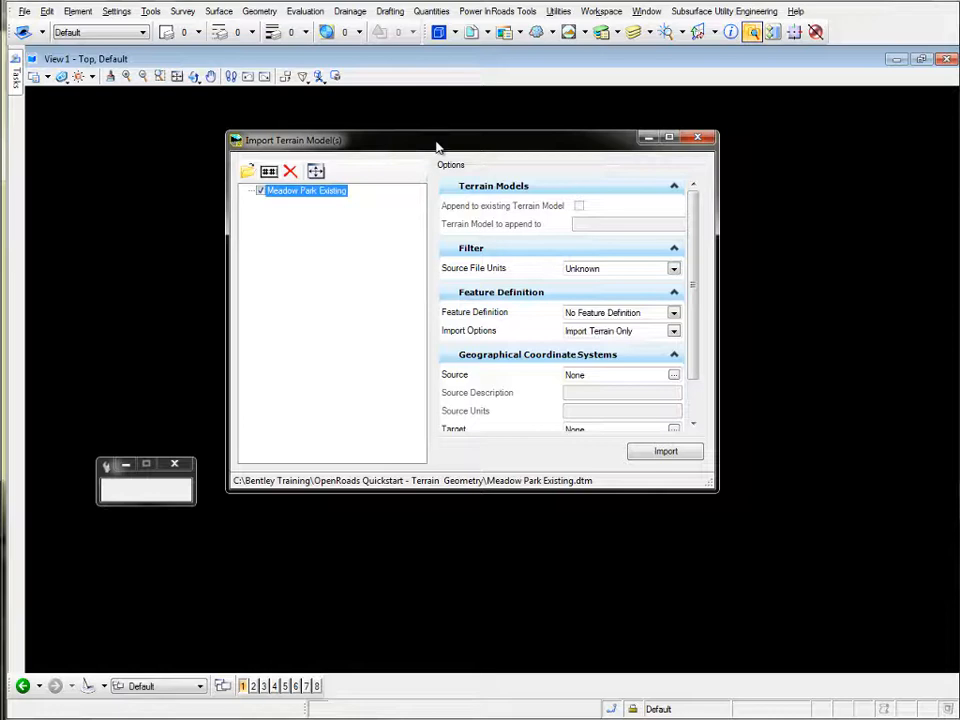
{"action": "left_click_drag", "start_coordinate": [435, 146], "coordinate": [422, 139]}
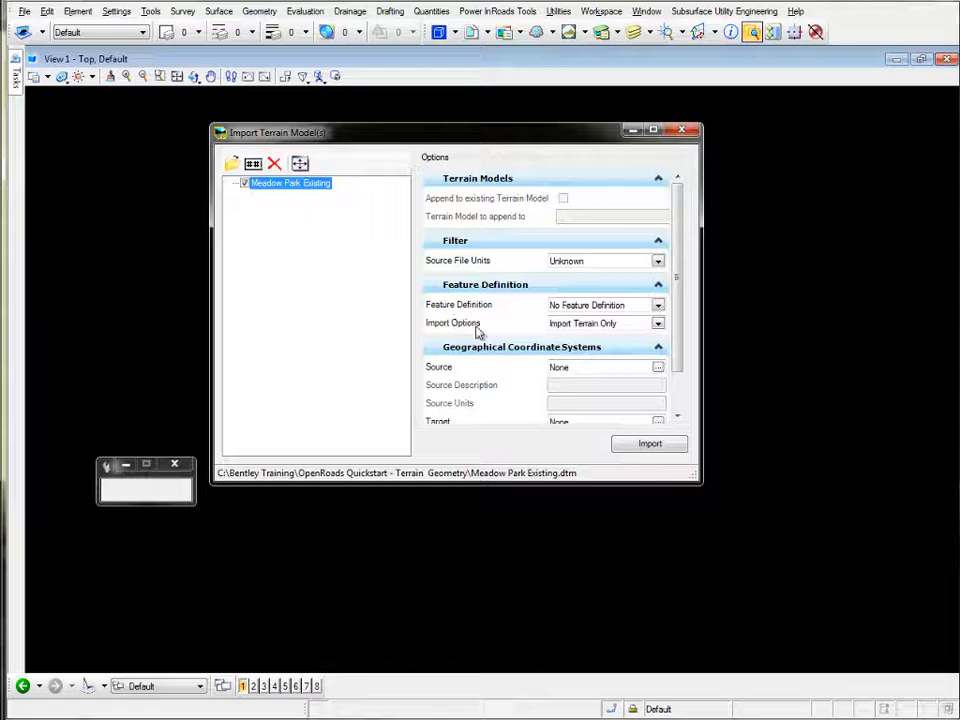
Set the feature definition of the Meadow Park Existing terrain to Existing_Boundary from the Terrain Display group
{"action": "left_click", "coordinate": [658, 306]}
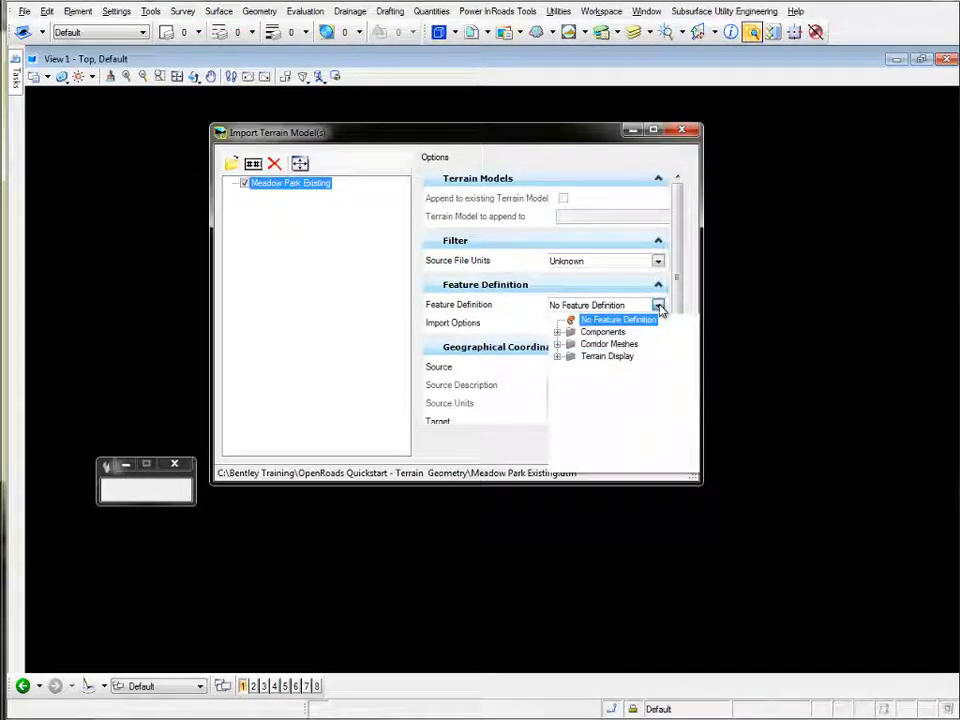
{"action": "left_click", "coordinate": [580, 320]}
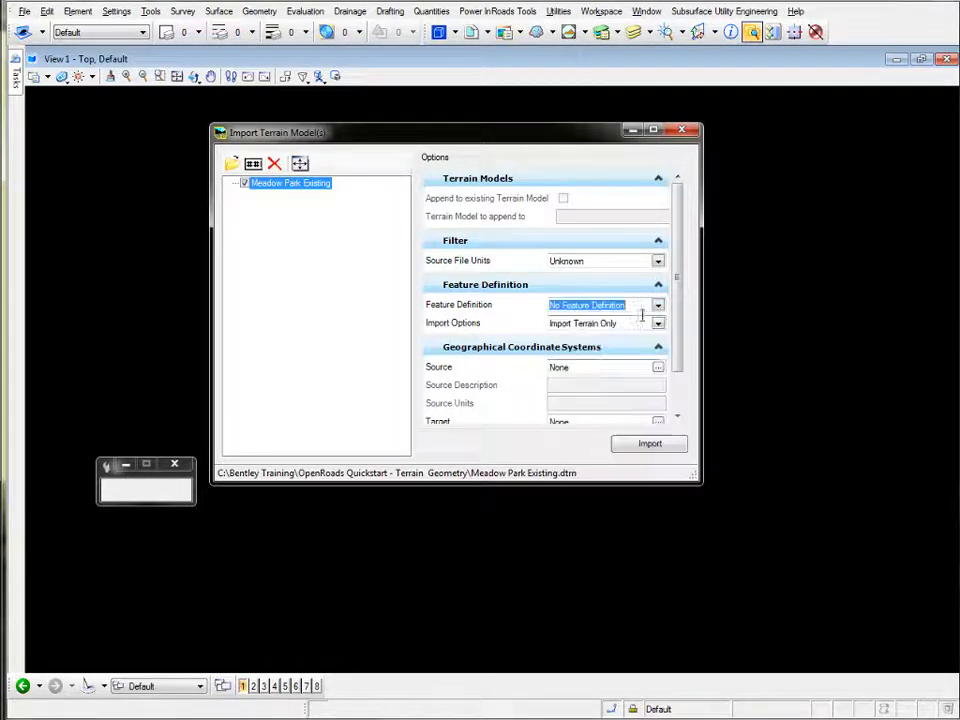
{"action": "left_click", "coordinate": [658, 305]}
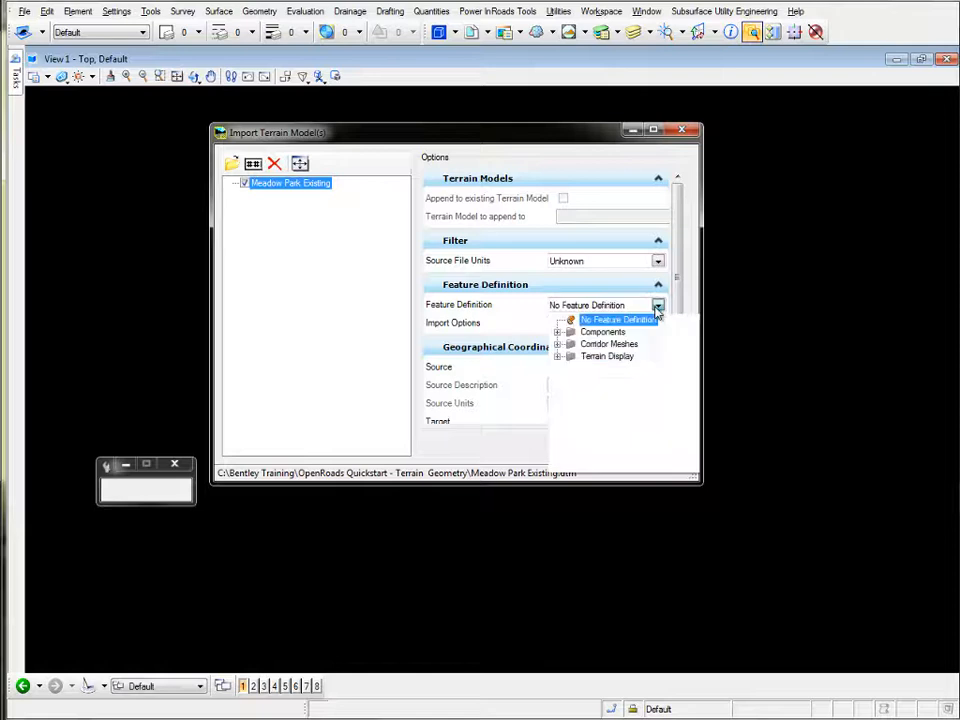
{"action": "left_click", "coordinate": [557, 356]}
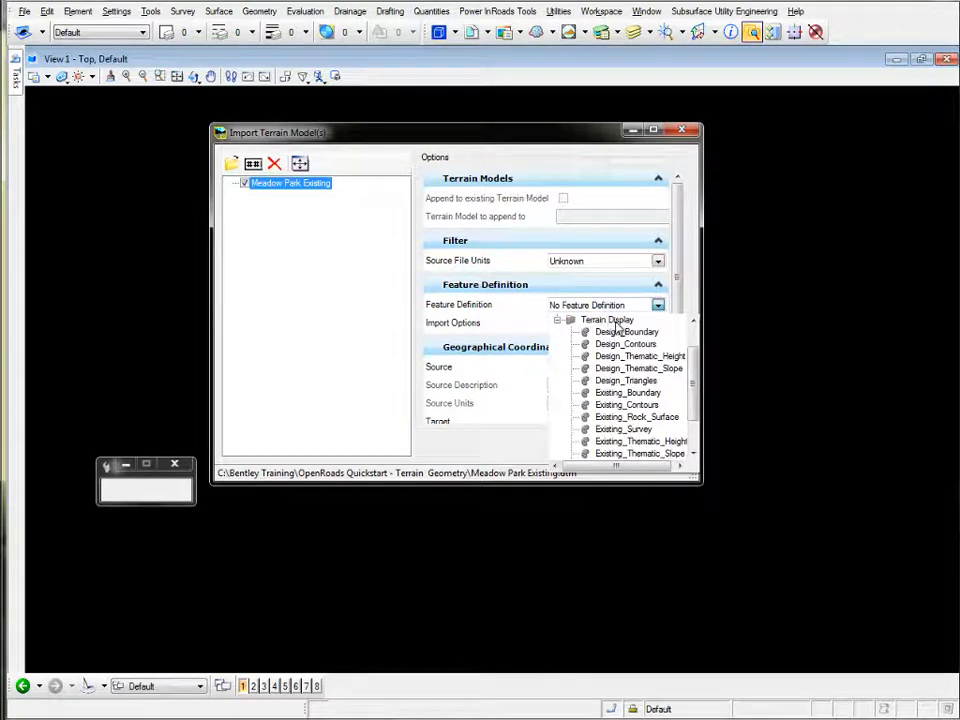
{"action": "left_click", "coordinate": [632, 394]}
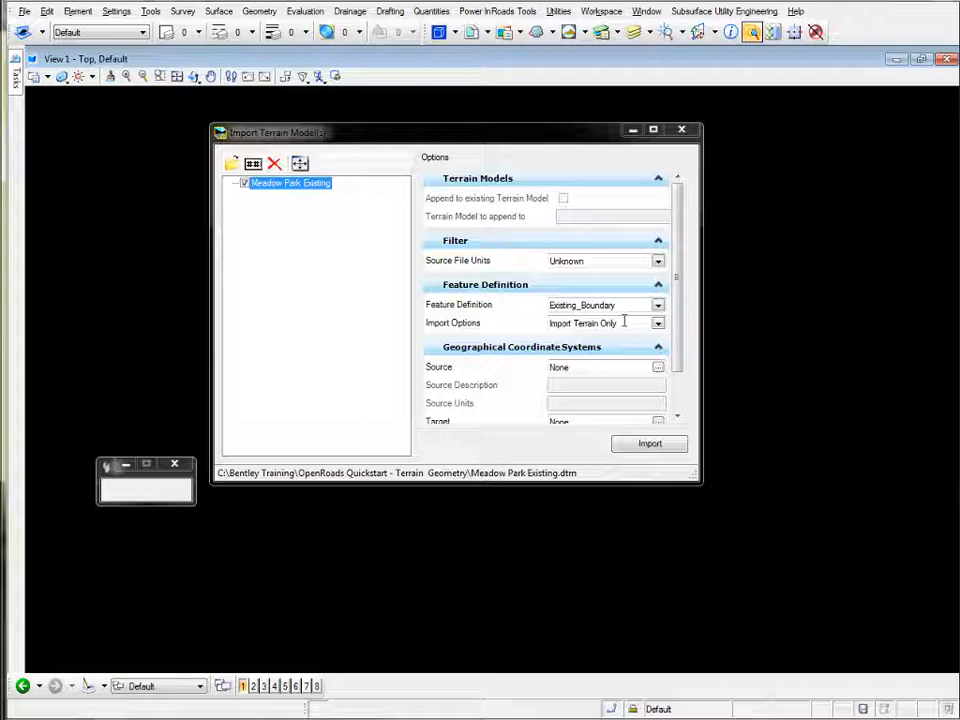
Import the Meadow Park Existing terrain with the Import Terrain Only option and close the import dialog
{"action": "left_click", "coordinate": [658, 323]}
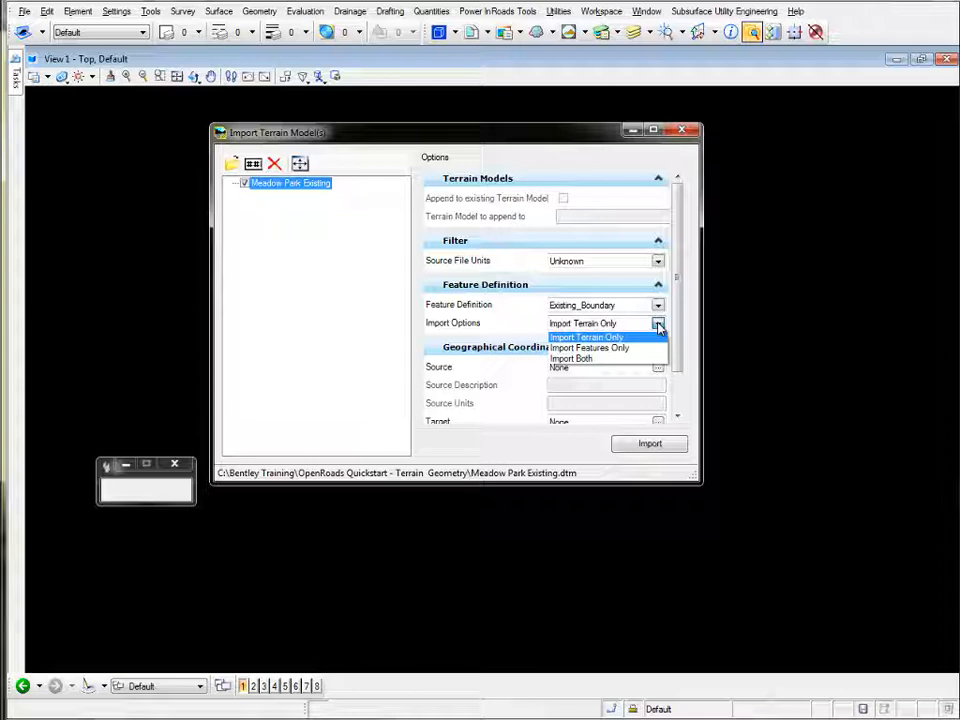
{"action": "left_click", "coordinate": [594, 341]}
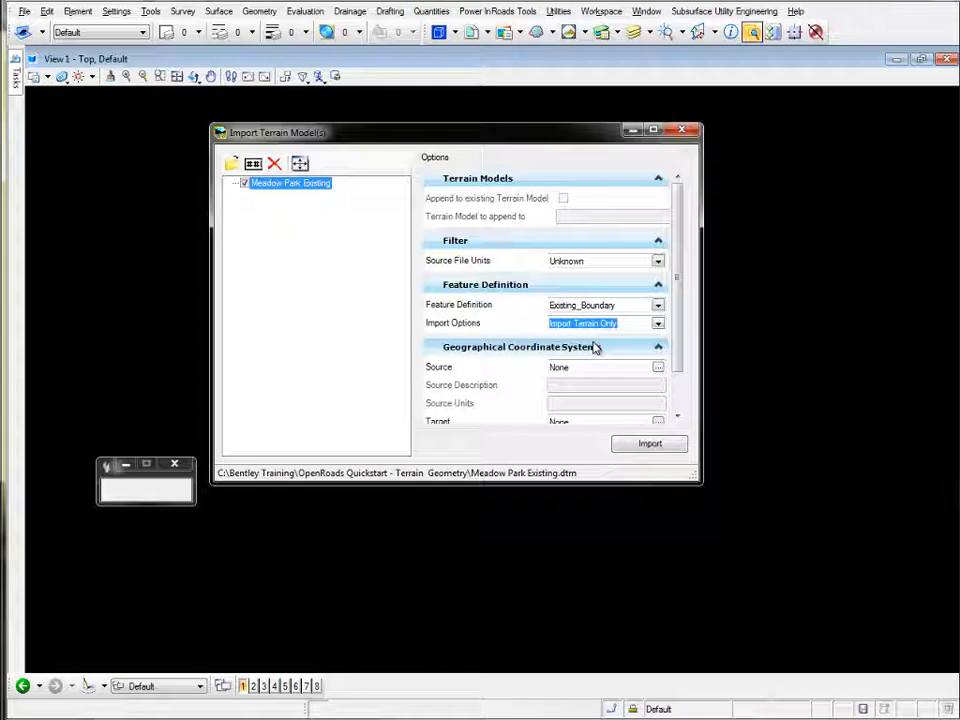
{"action": "left_click_drag", "start_coordinate": [679, 304], "coordinate": [681, 377]}
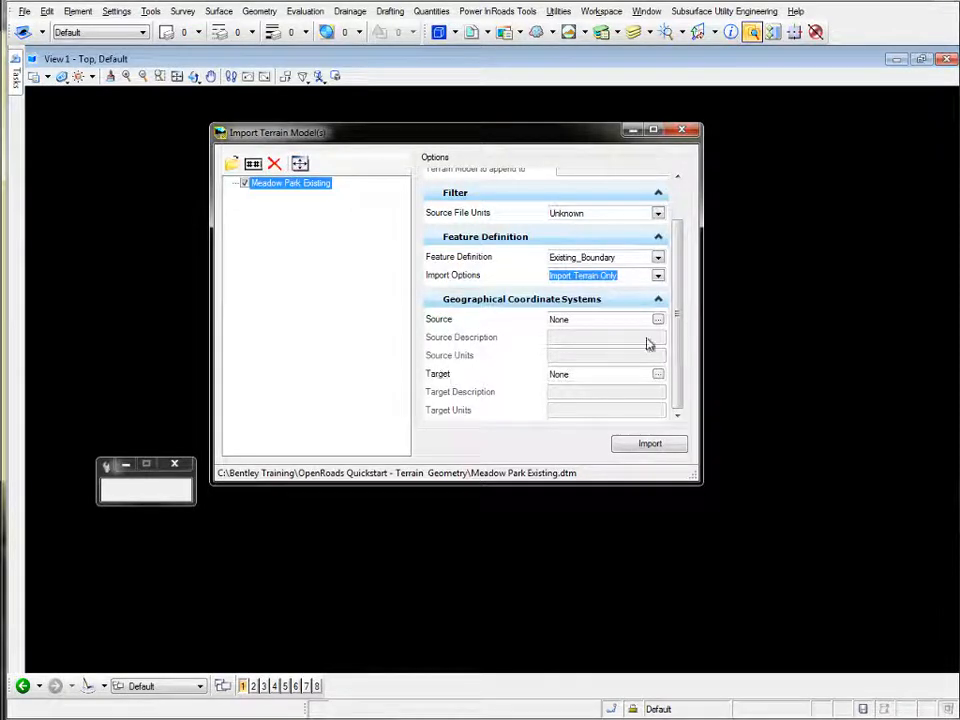
{"action": "left_click_drag", "start_coordinate": [680, 320], "coordinate": [677, 268]}
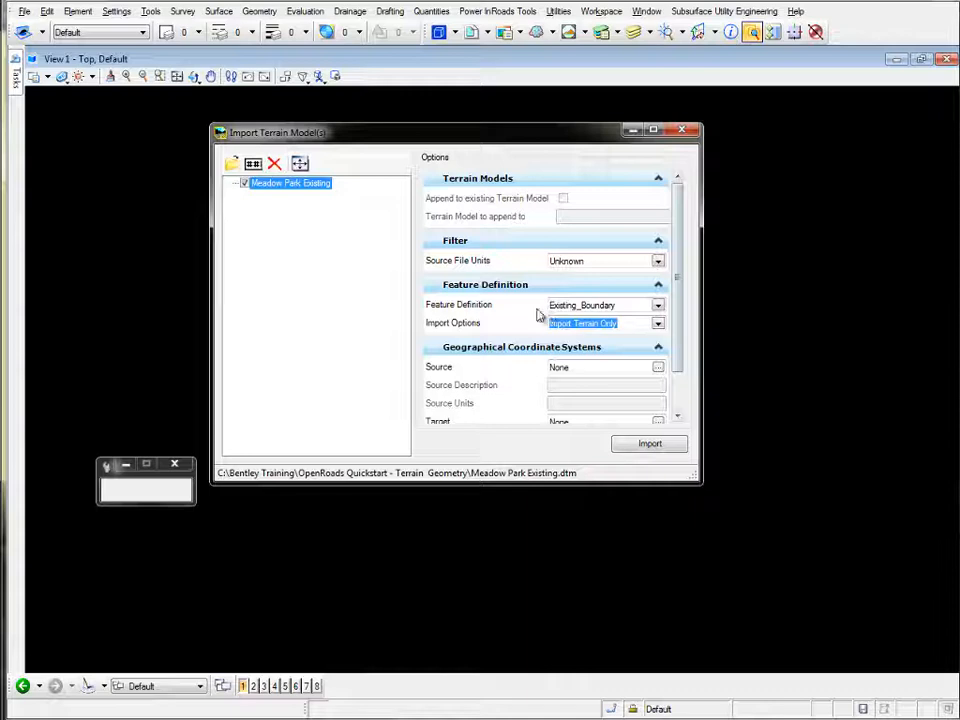
{"action": "left_click", "coordinate": [651, 450]}
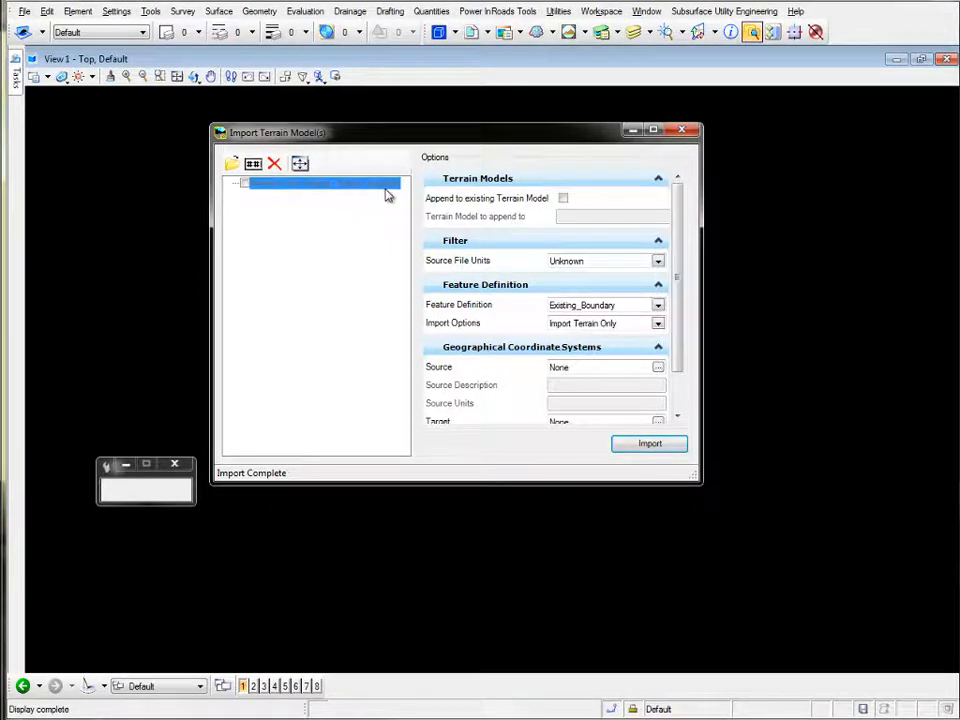
{"action": "left_click", "coordinate": [681, 130]}
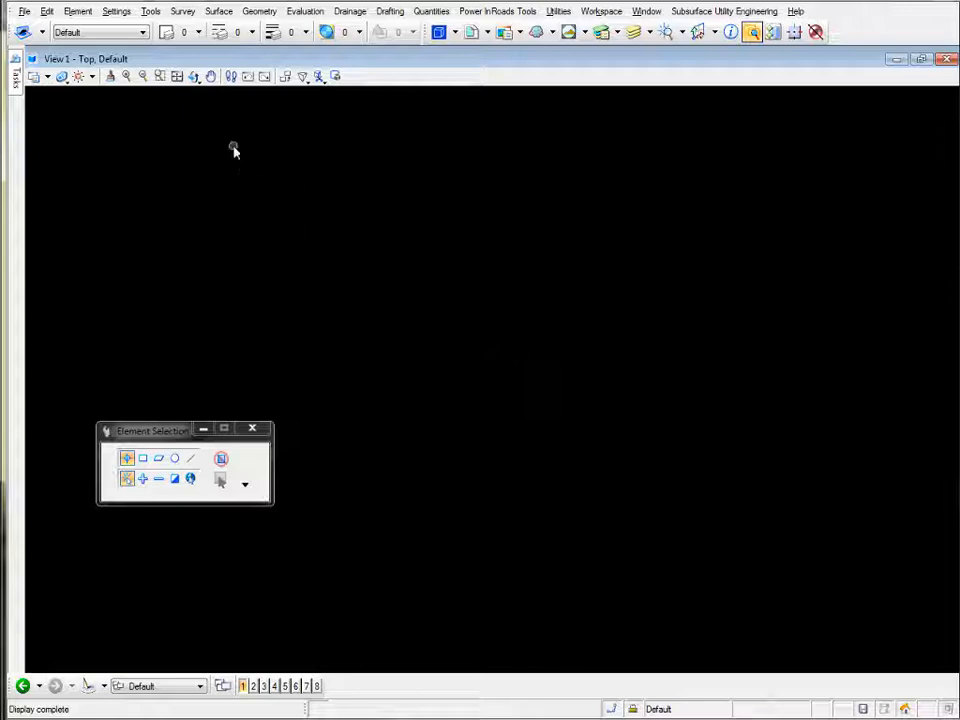
Fit View 1 to the whole imported terrain, move the tool settings window clear of the boundary and return to element selection
{"action": "left_click", "coordinate": [177, 77]}
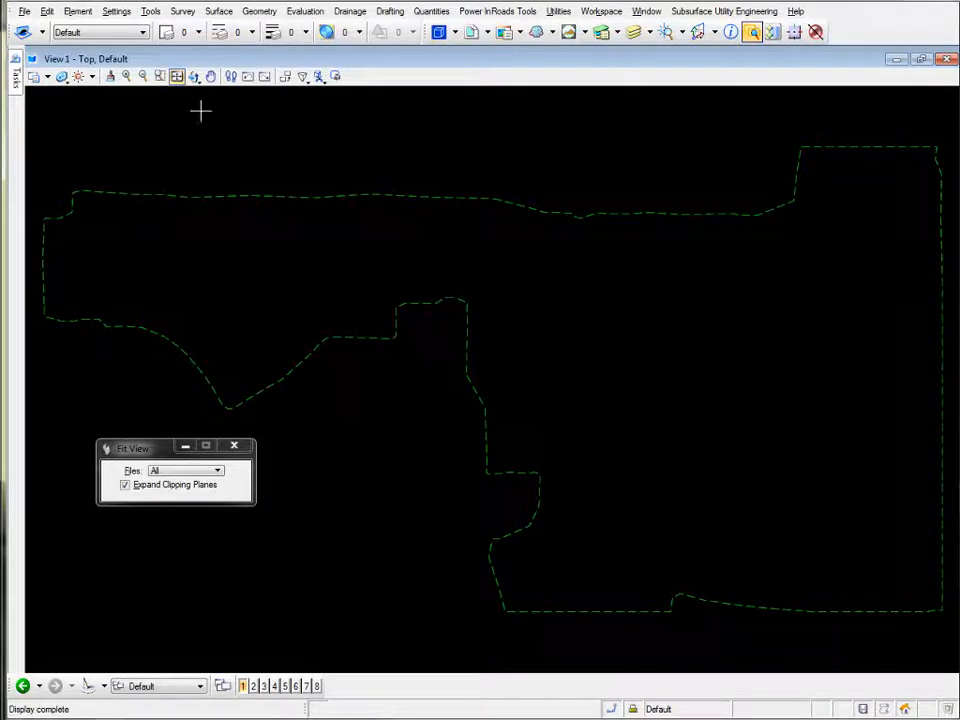
{"action": "left_click_drag", "start_coordinate": [180, 447], "coordinate": [141, 593]}
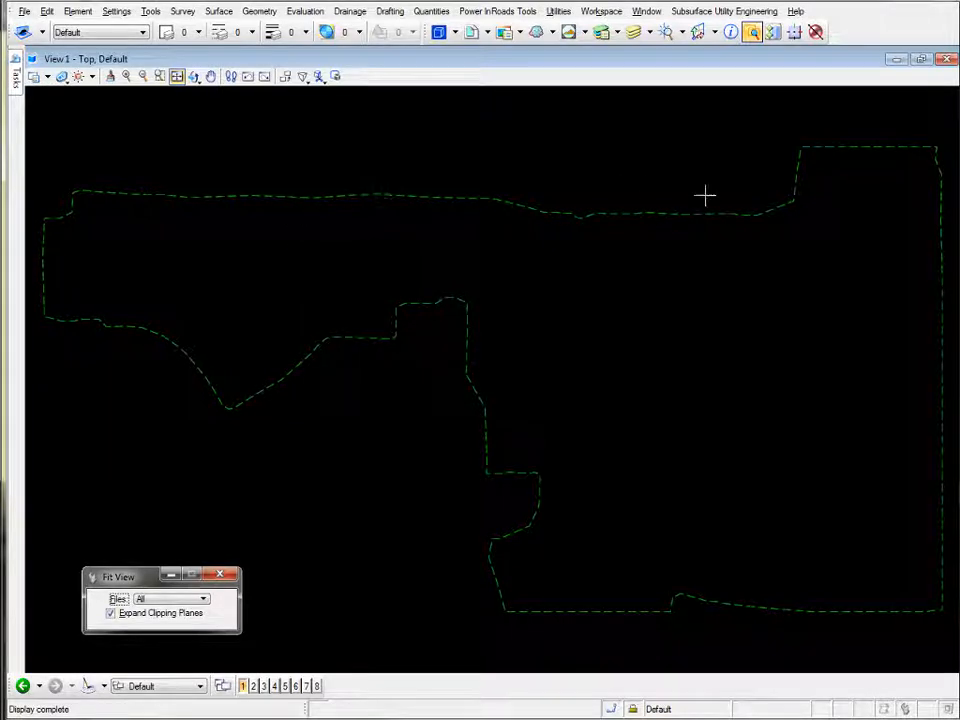
{"action": "right_click", "coordinate": [428, 230]}
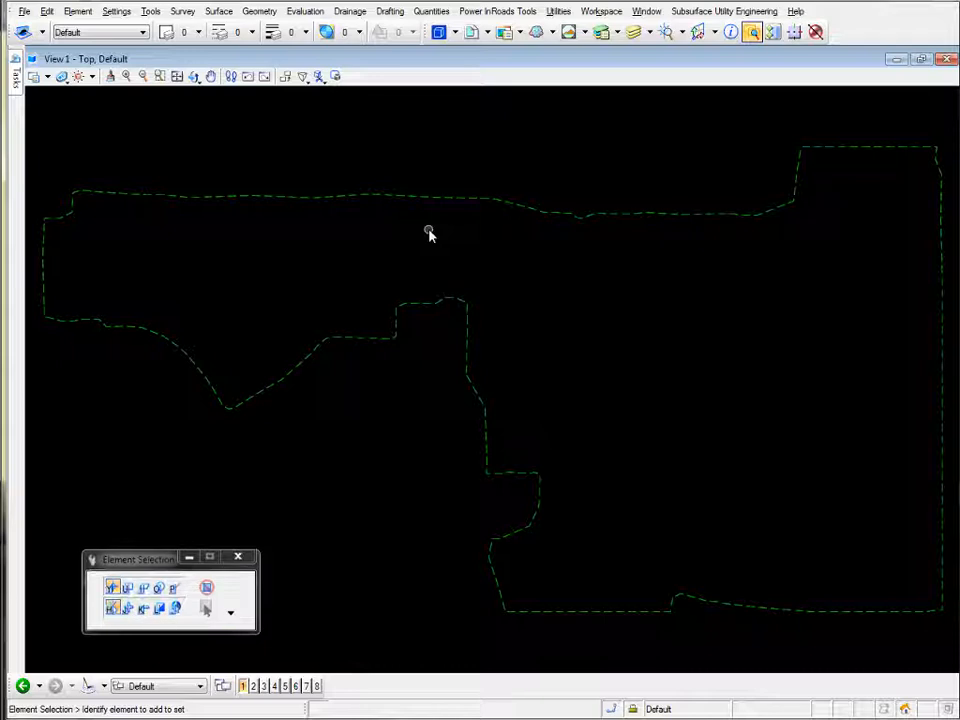
Select the Meadow Park Existing terrain boundary to examine its element information and context tools, and clear the selection
{"action": "mouse_move", "coordinate": [432, 203]}
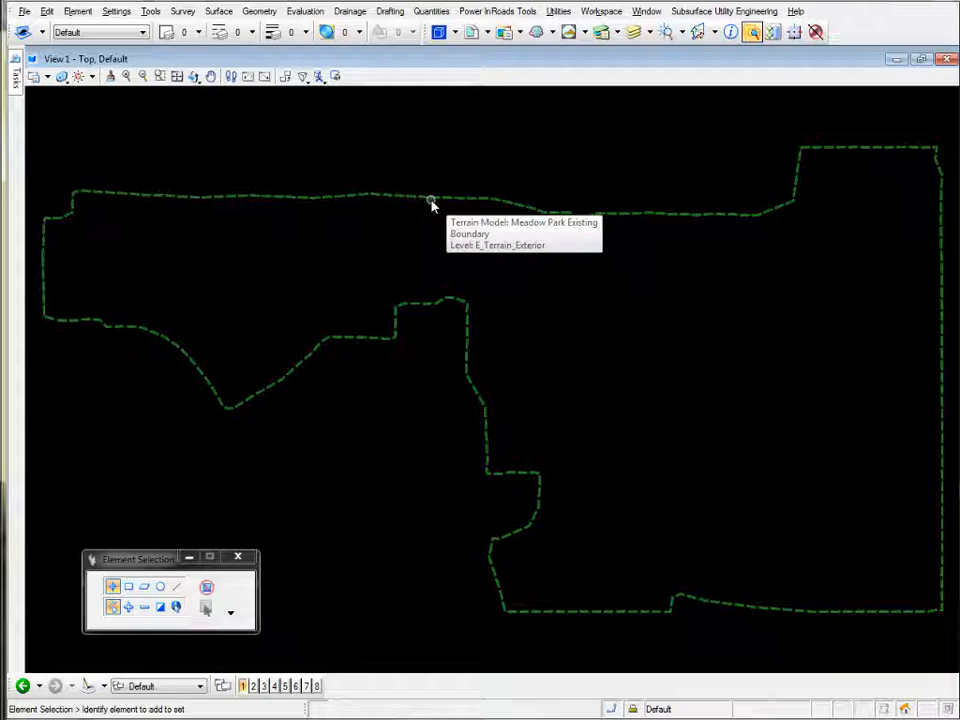
{"action": "left_click", "coordinate": [432, 203]}
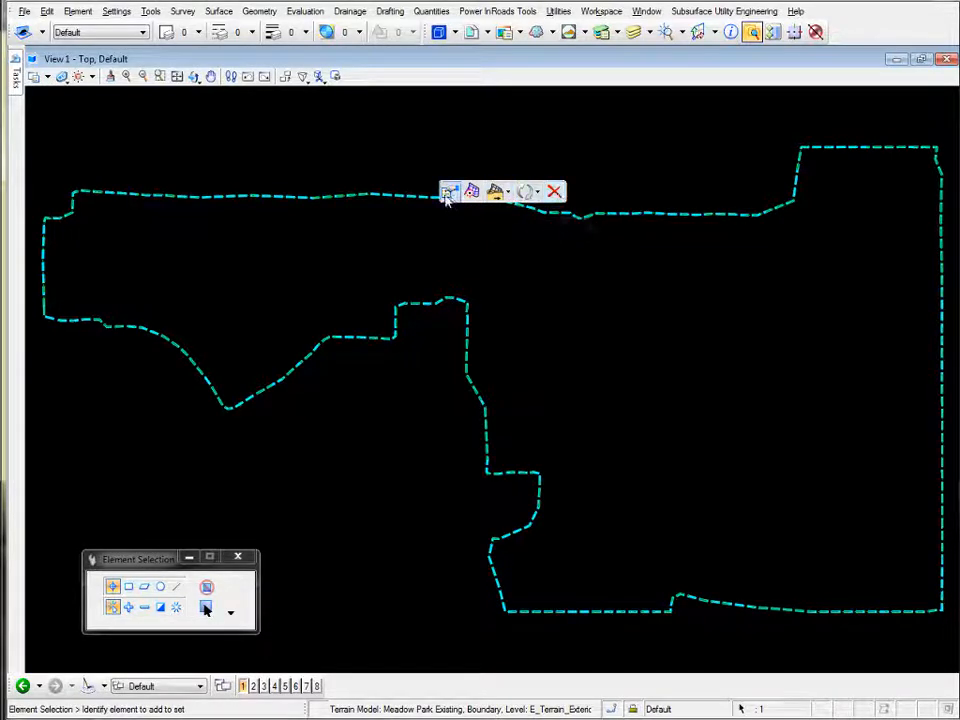
{"action": "left_click", "coordinate": [440, 243]}
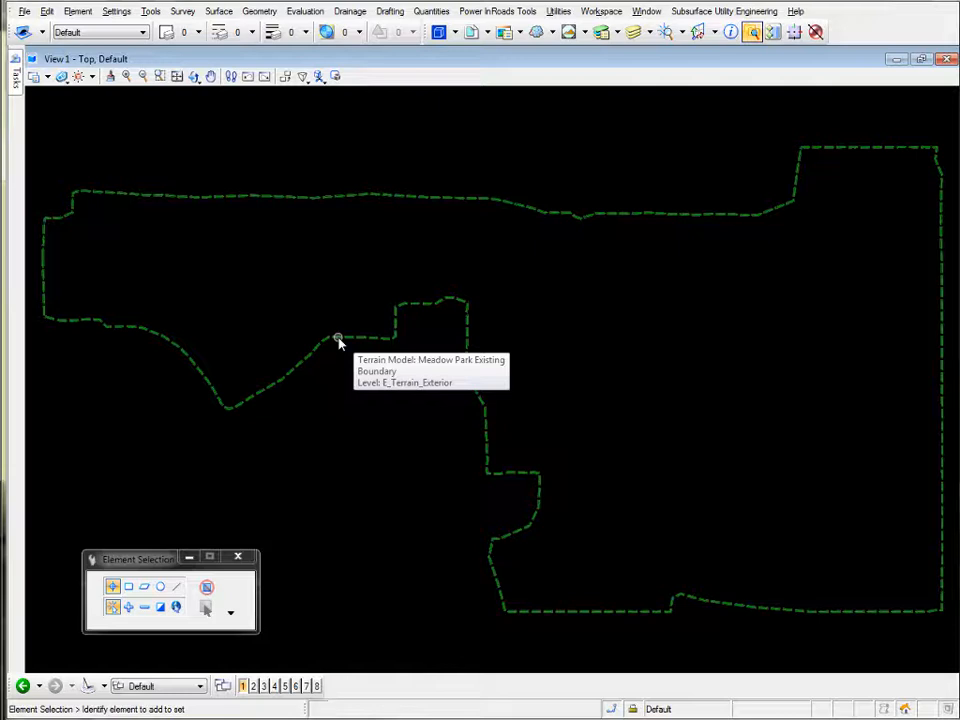
Return to the previously opened design file North Str.dgn and close the AccuDraw window
{"action": "left_click", "coordinate": [39, 686]}
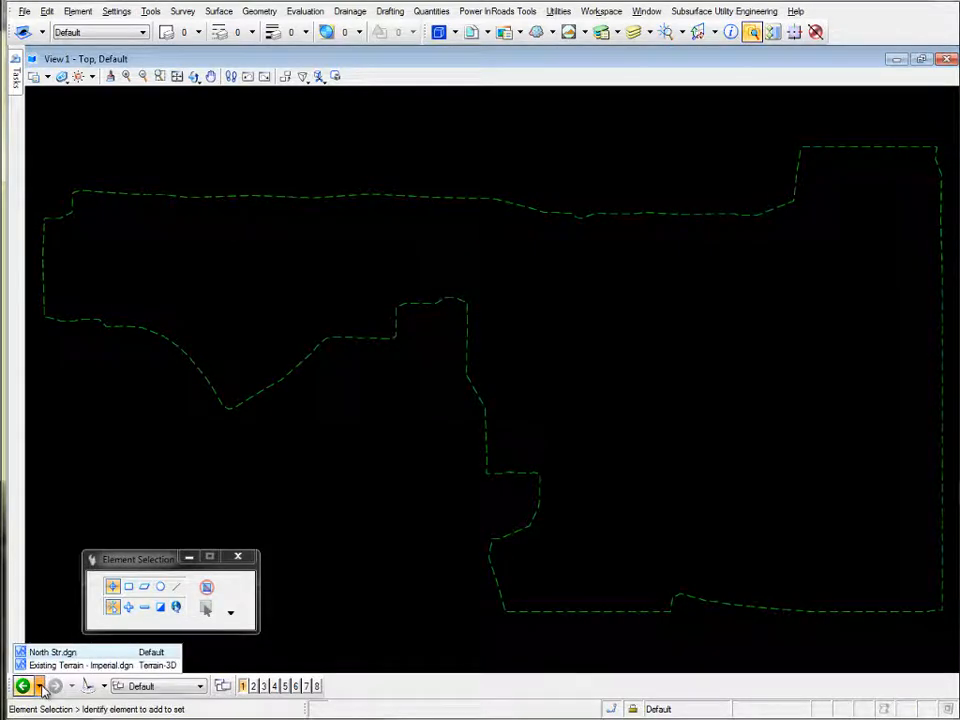
{"action": "left_click", "coordinate": [53, 654]}
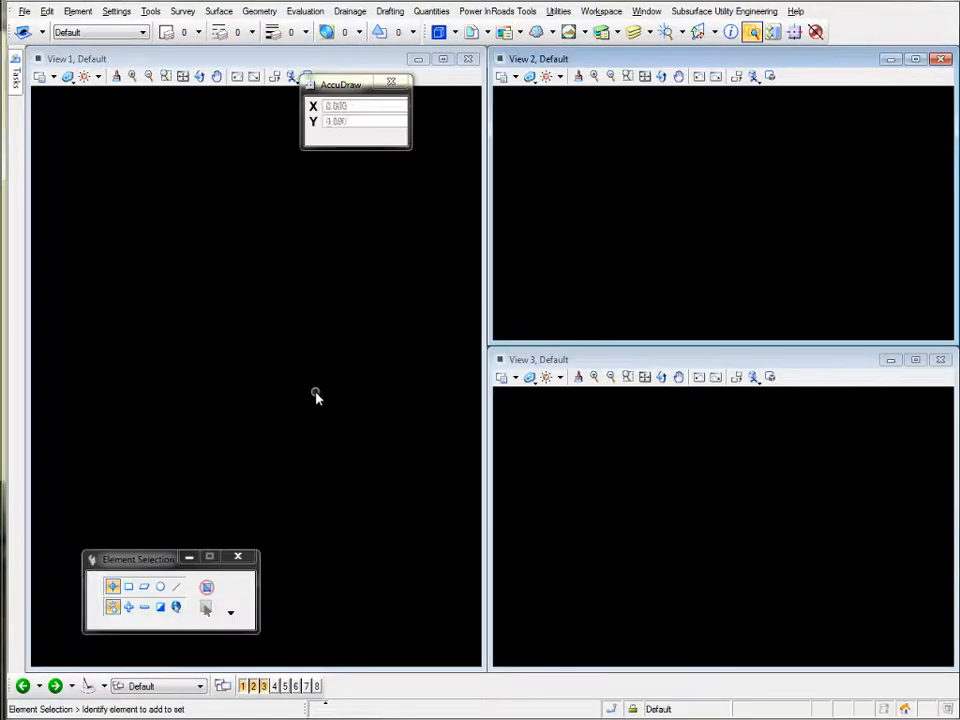
{"action": "left_click", "coordinate": [391, 81]}
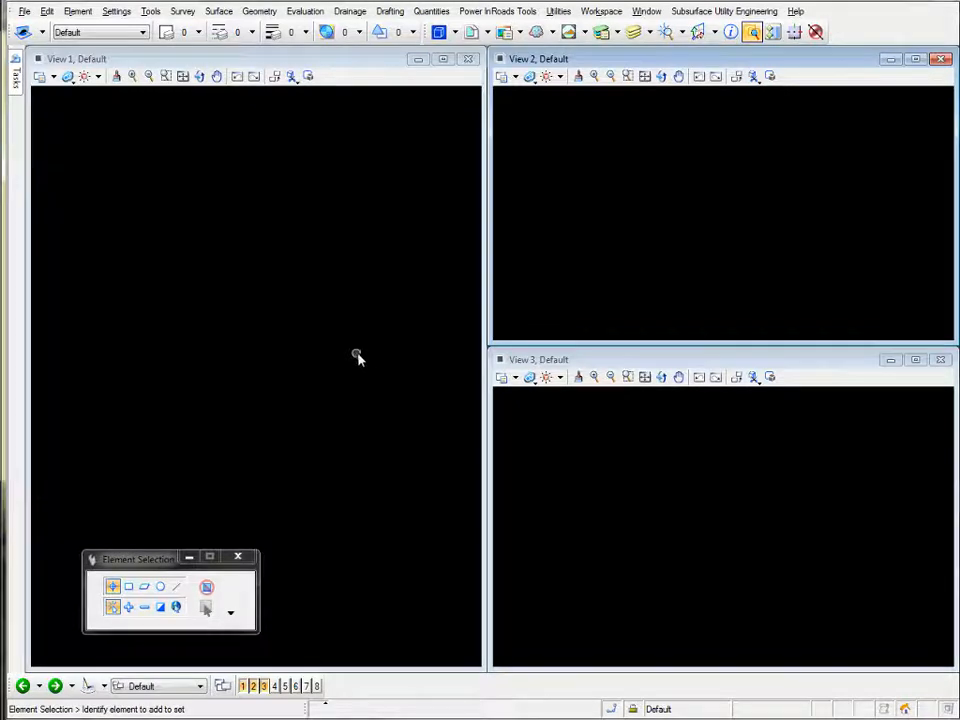
Bring up the list of reference attachments for the design file, widening and repositioning its window so all columns and tools are accessible
{"action": "left_click", "coordinate": [478, 35]}
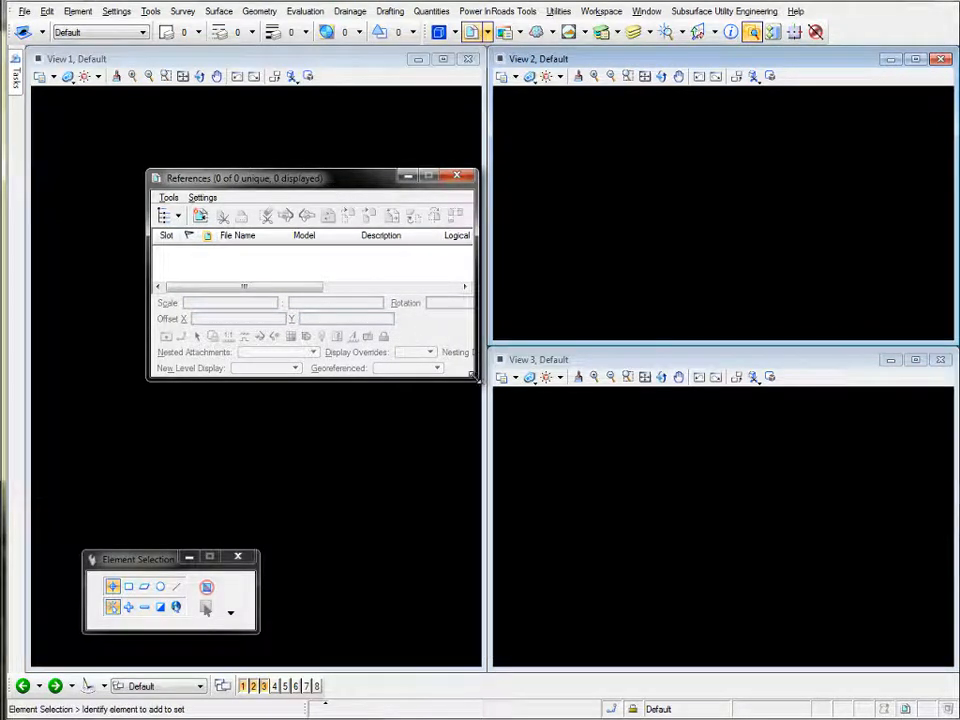
{"action": "left_click_drag", "start_coordinate": [476, 378], "coordinate": [684, 376]}
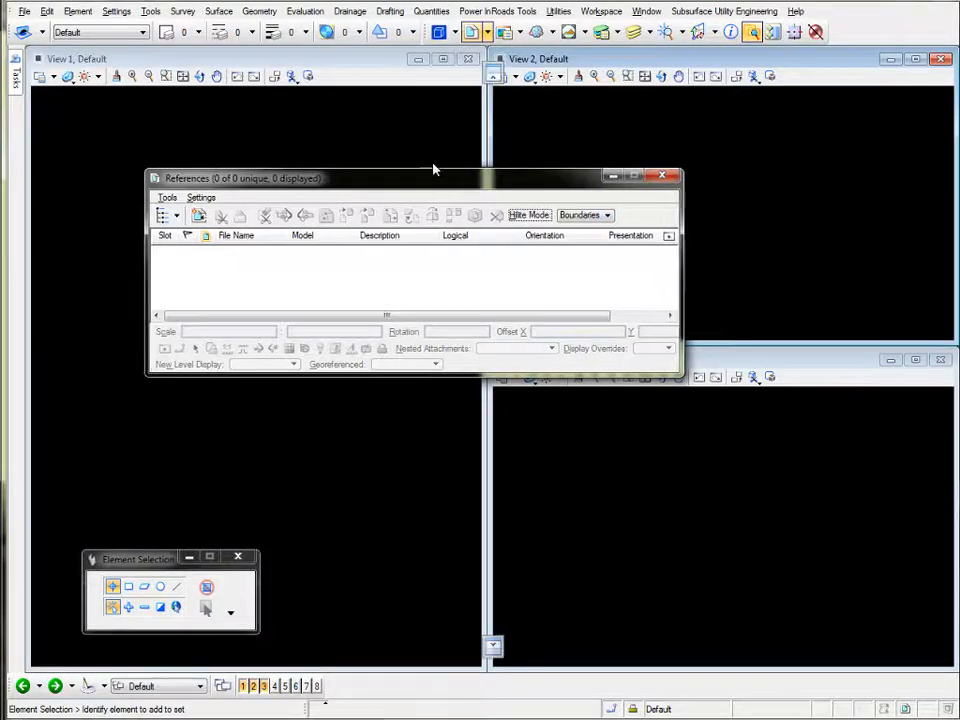
{"action": "left_click_drag", "start_coordinate": [459, 182], "coordinate": [390, 141]}
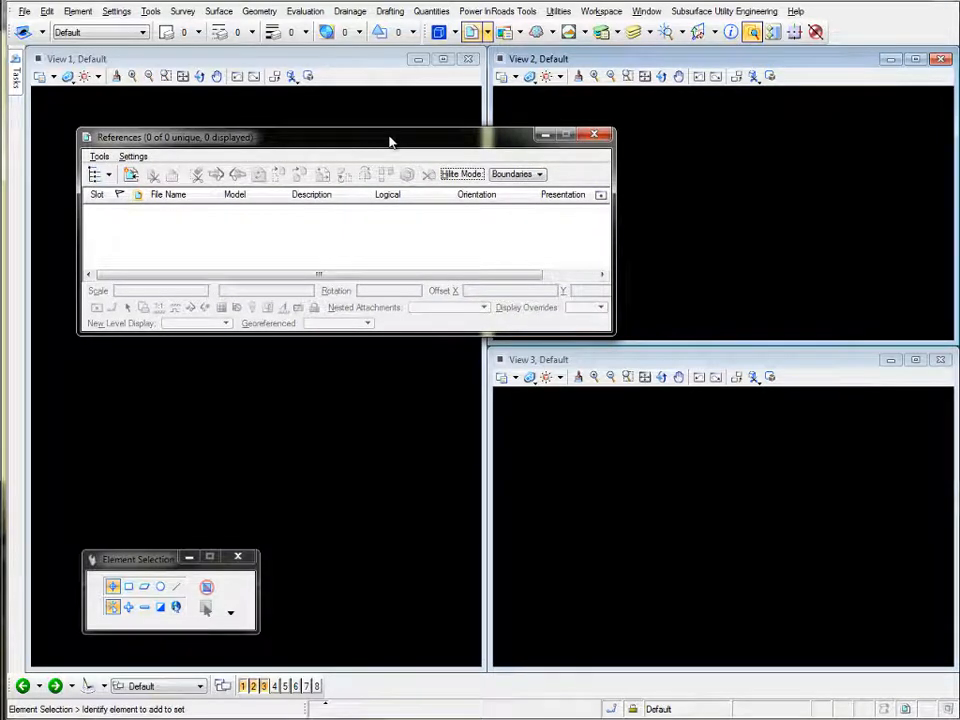
{"action": "left_click", "coordinate": [25, 11]}
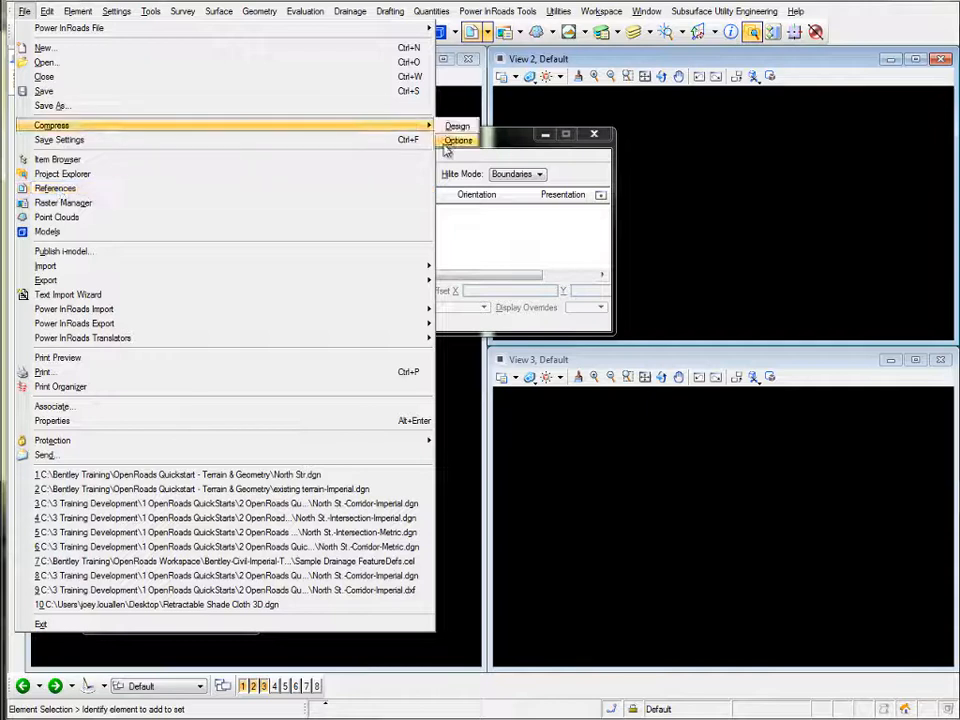
{"action": "left_click", "coordinate": [498, 137]}
{"action": "left_click_drag", "start_coordinate": [338, 133], "coordinate": [398, 135]}
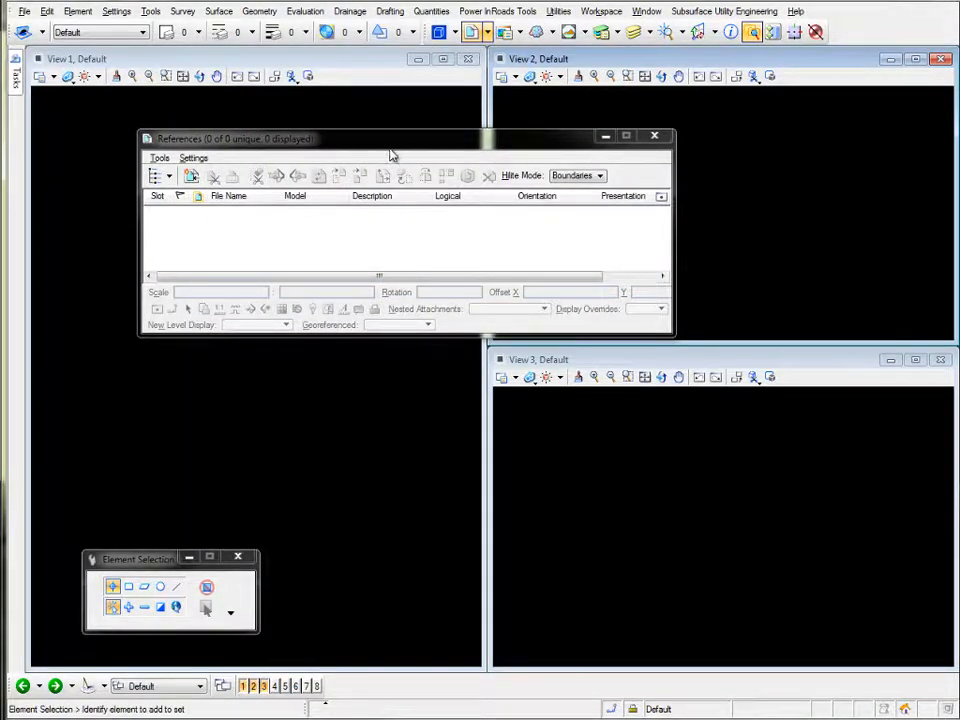
{"action": "left_click_drag", "start_coordinate": [391, 146], "coordinate": [378, 141]}
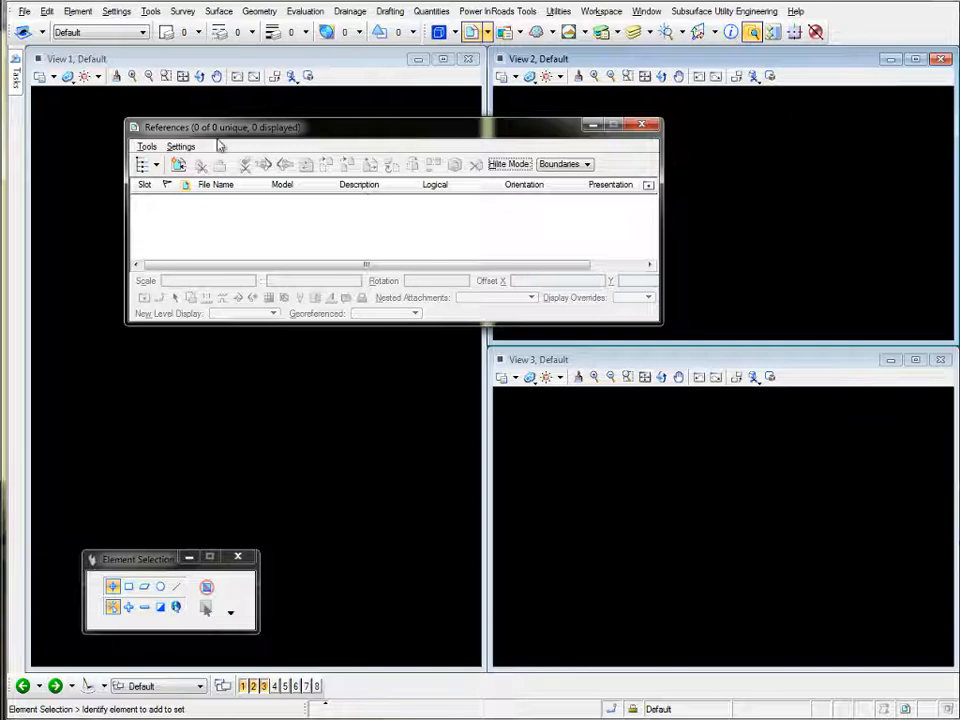
Attach existing terrain-Imperial.dgn as a reference using the Interactive method, Coincident - World orientation and the snap toggle off
{"action": "left_click", "coordinate": [147, 147]}
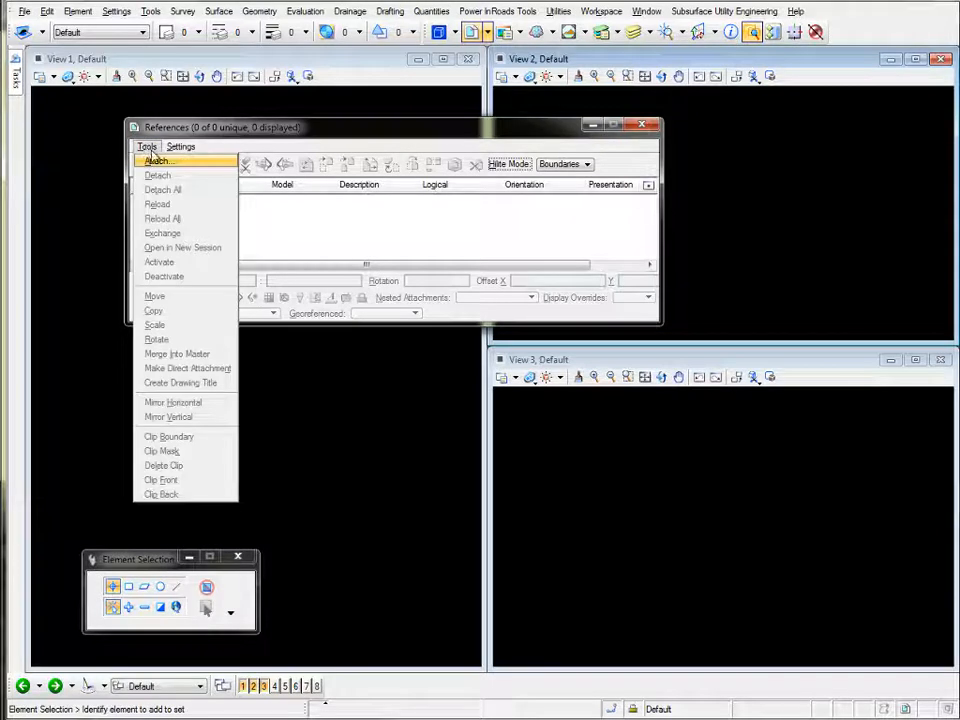
{"action": "left_click", "coordinate": [156, 163]}
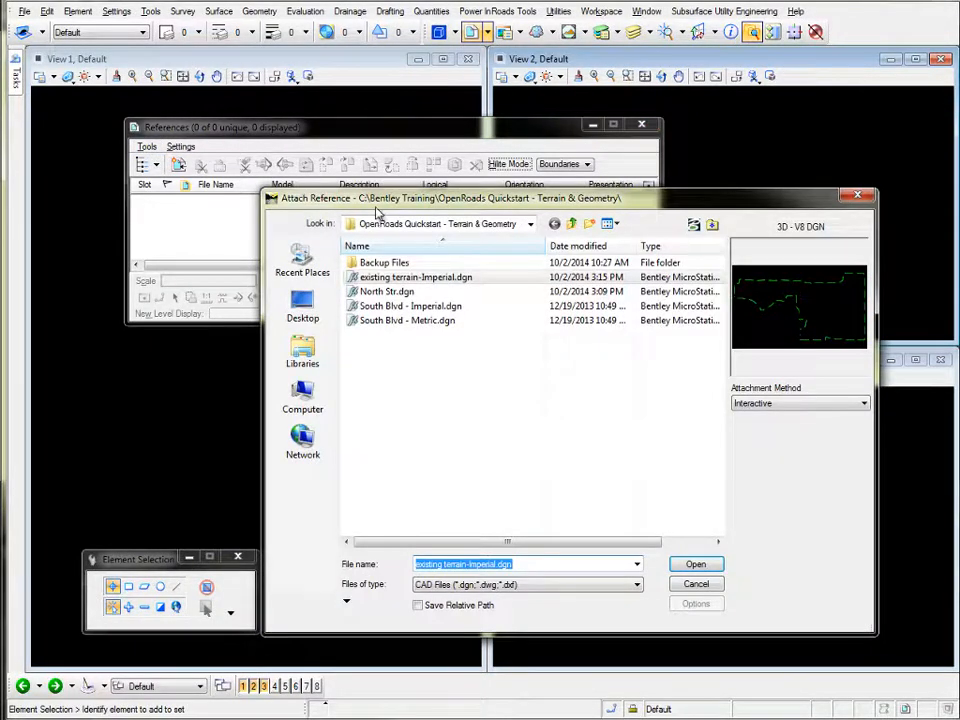
{"action": "left_click_drag", "start_coordinate": [381, 204], "coordinate": [342, 196]}
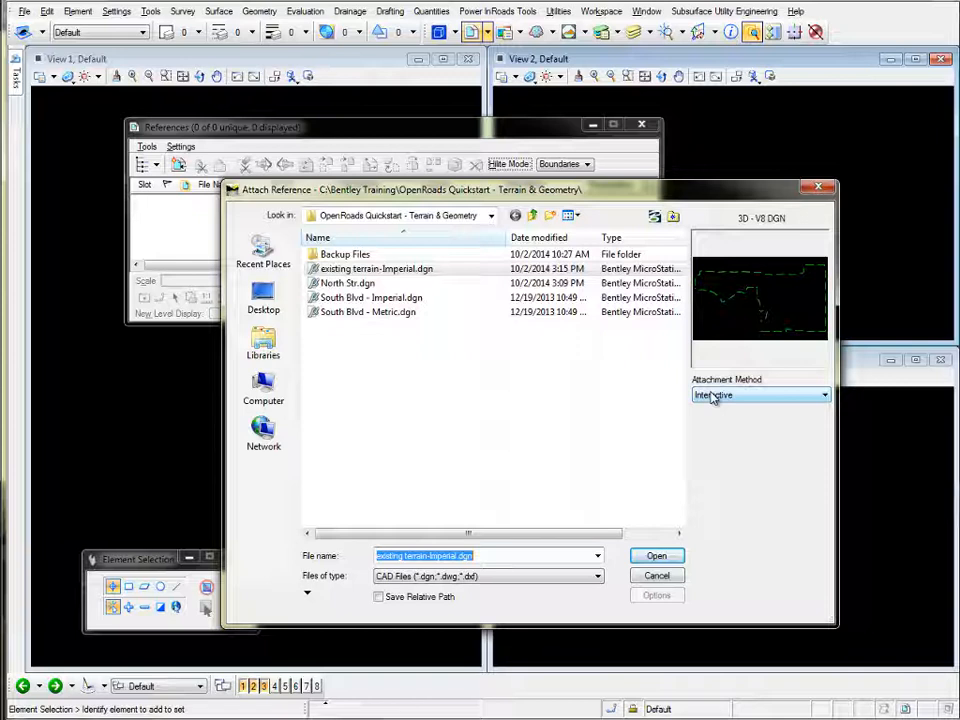
{"action": "left_click", "coordinate": [655, 557]}
{"action": "left_click_drag", "start_coordinate": [652, 113], "coordinate": [644, 112]}
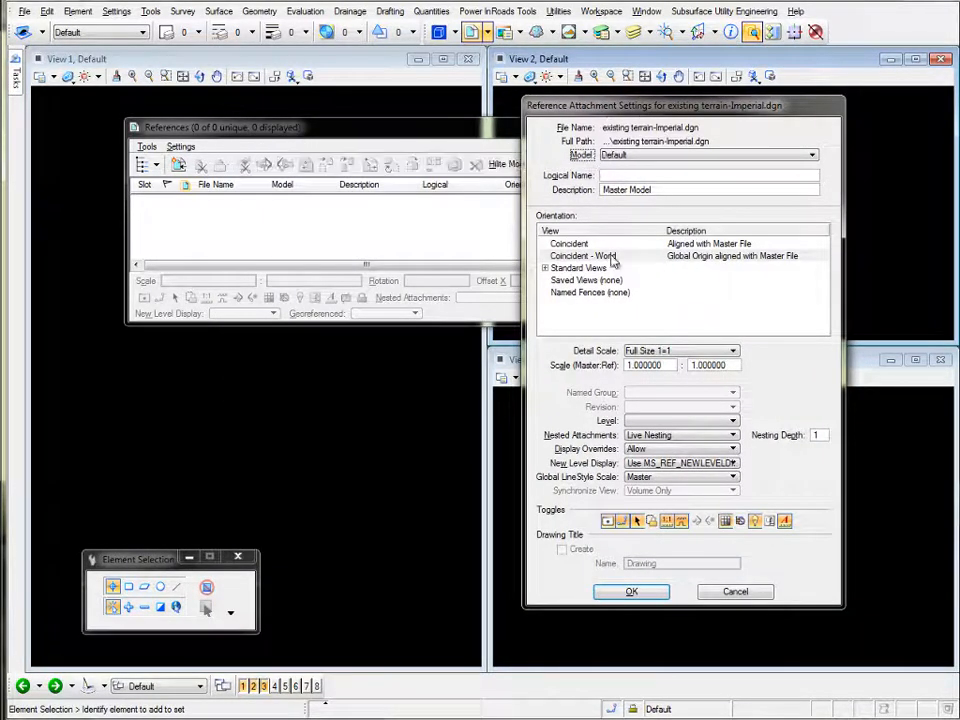
{"action": "left_click", "coordinate": [556, 257]}
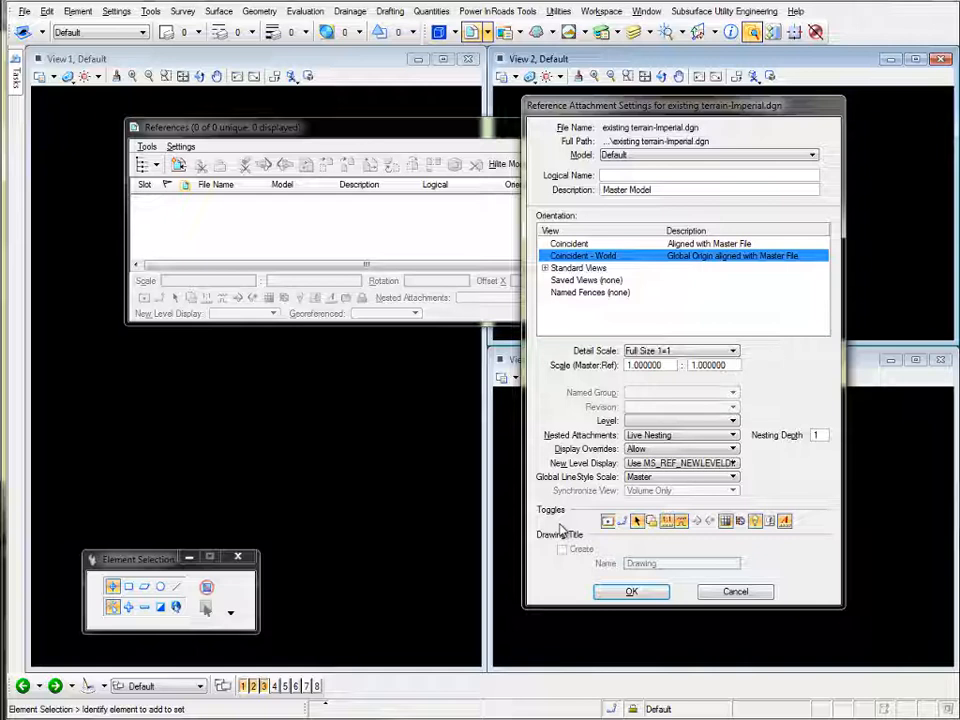
{"action": "left_click", "coordinate": [631, 592]}
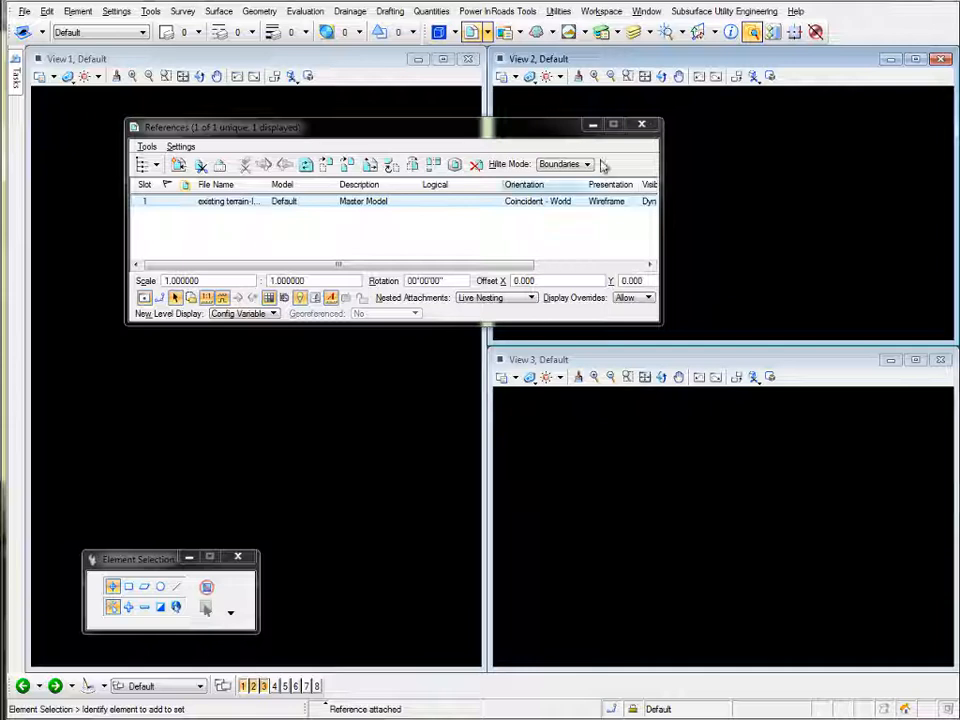
Close the References window and fit View 1 to the attached terrain boundary
{"action": "left_click", "coordinate": [642, 127]}
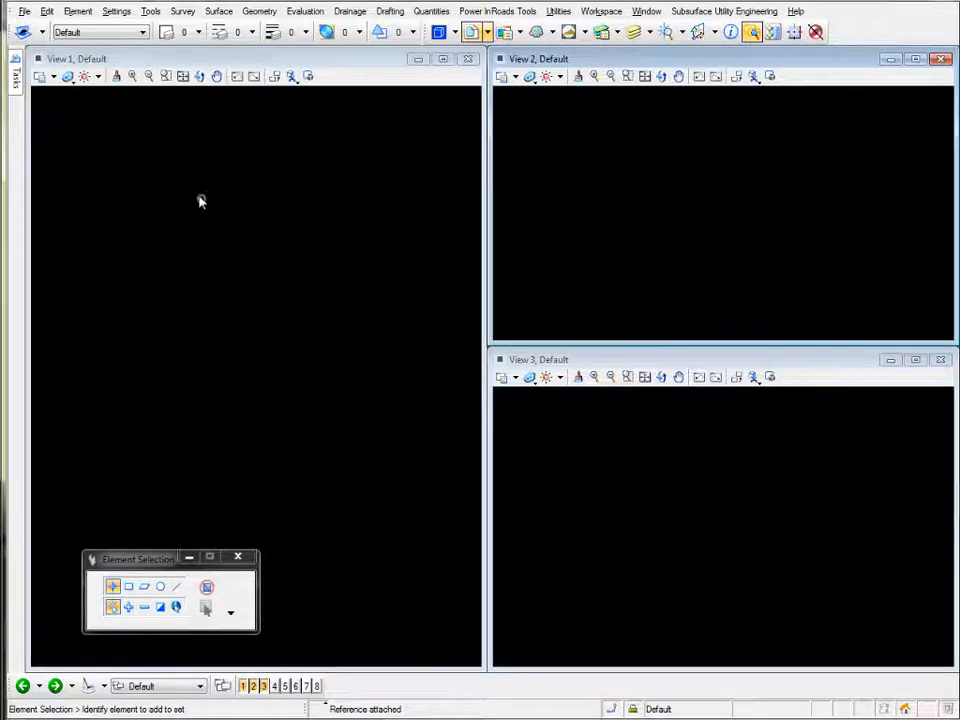
{"action": "left_click", "coordinate": [183, 78]}
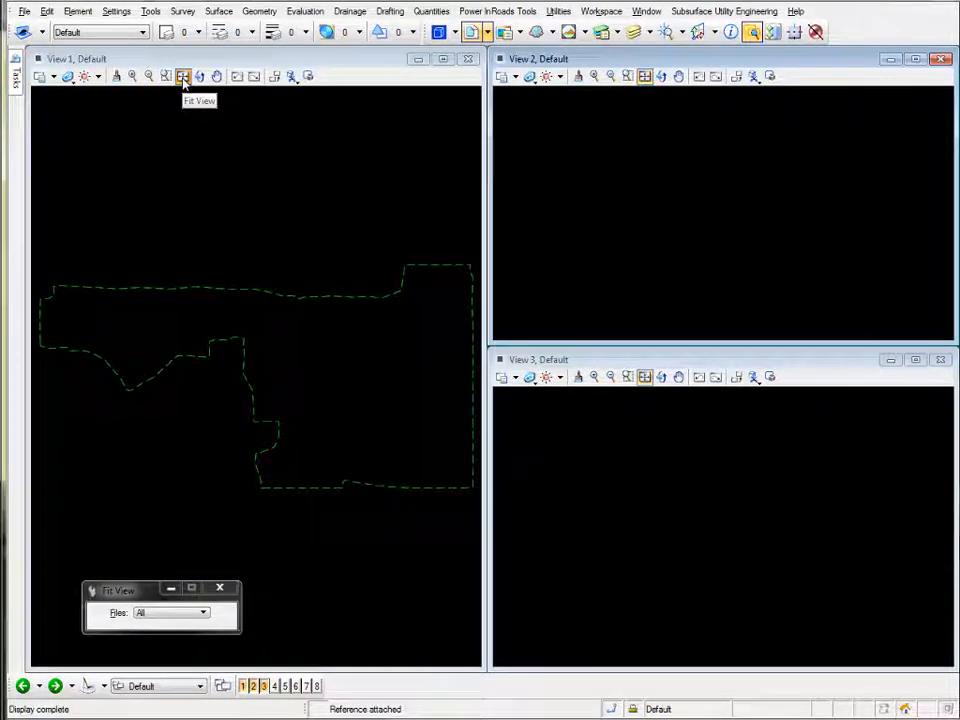